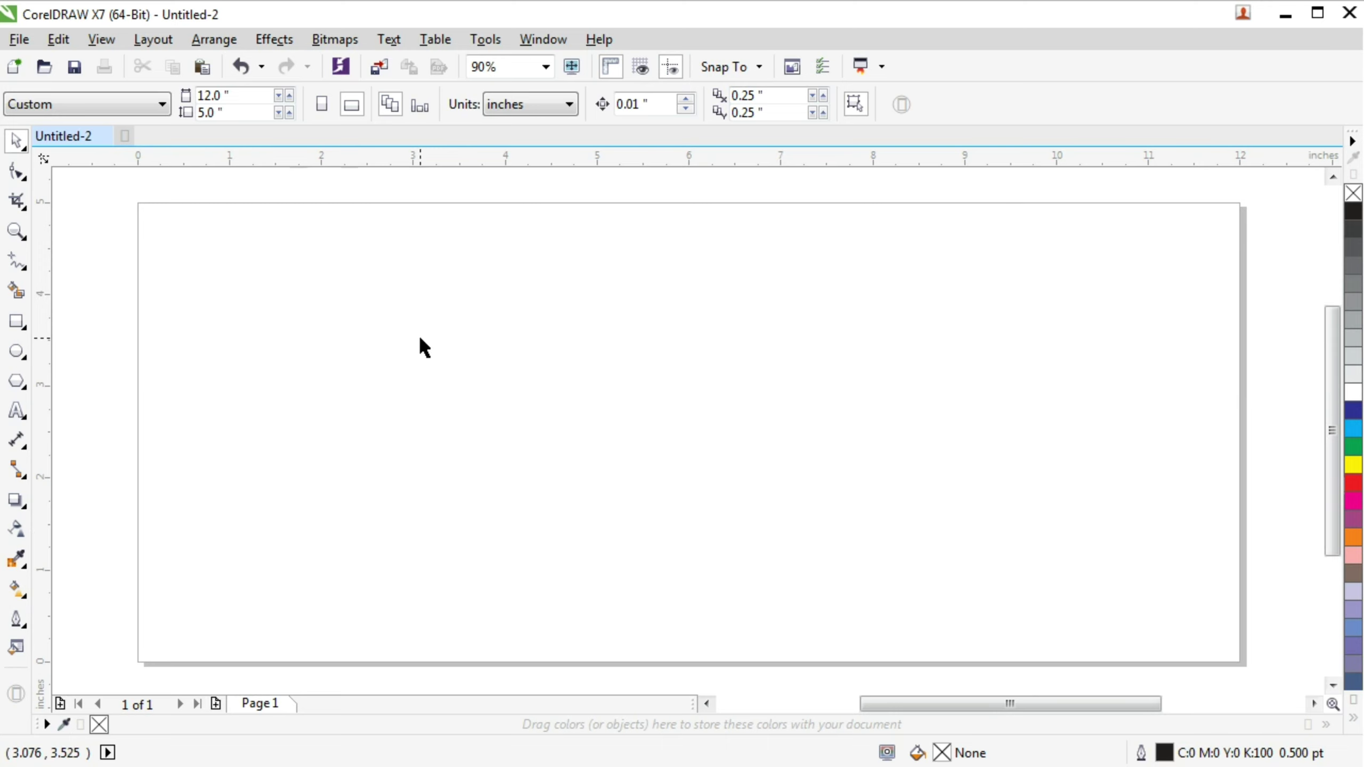
# Import 86.jpg and place it from the page's upper-left corner at about 9.2 in wide by 5 in high
pyautogui.click(24, 41)
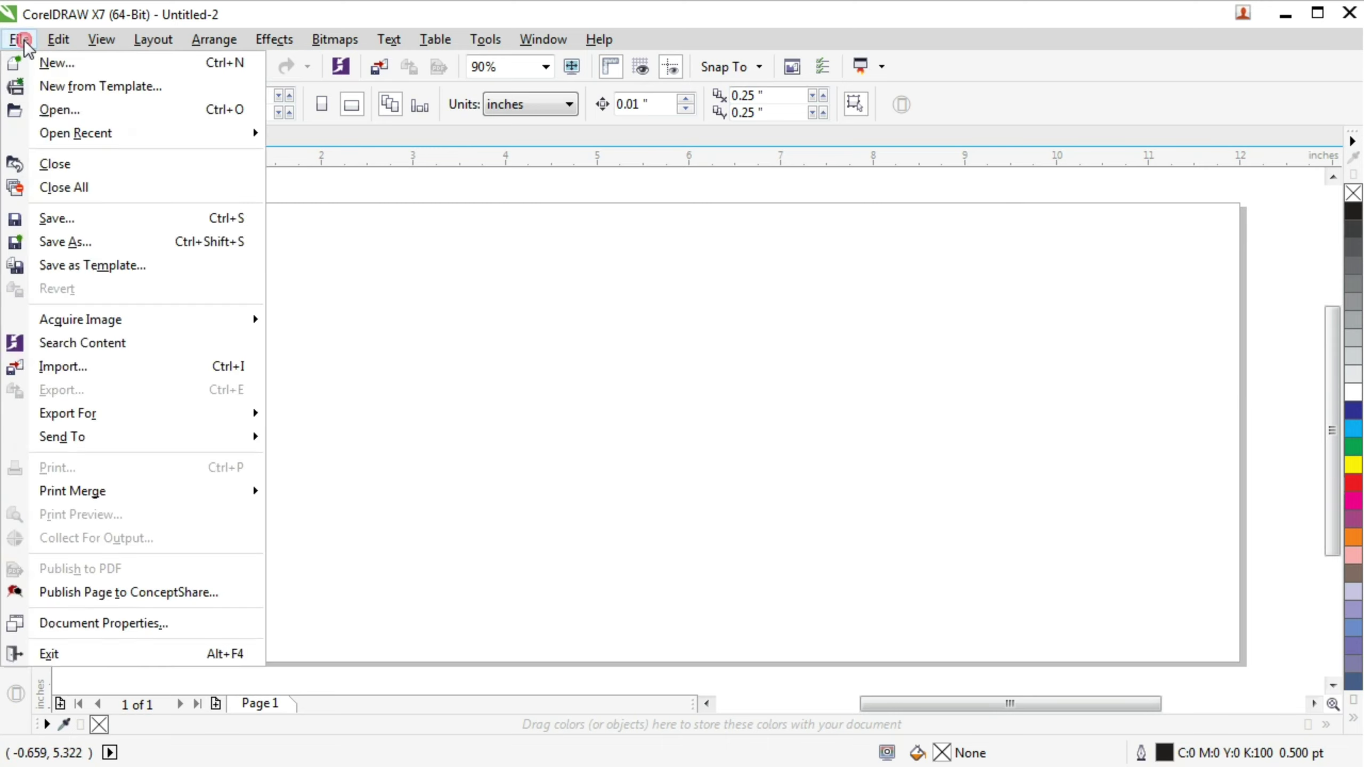
pyautogui.click(84, 368)
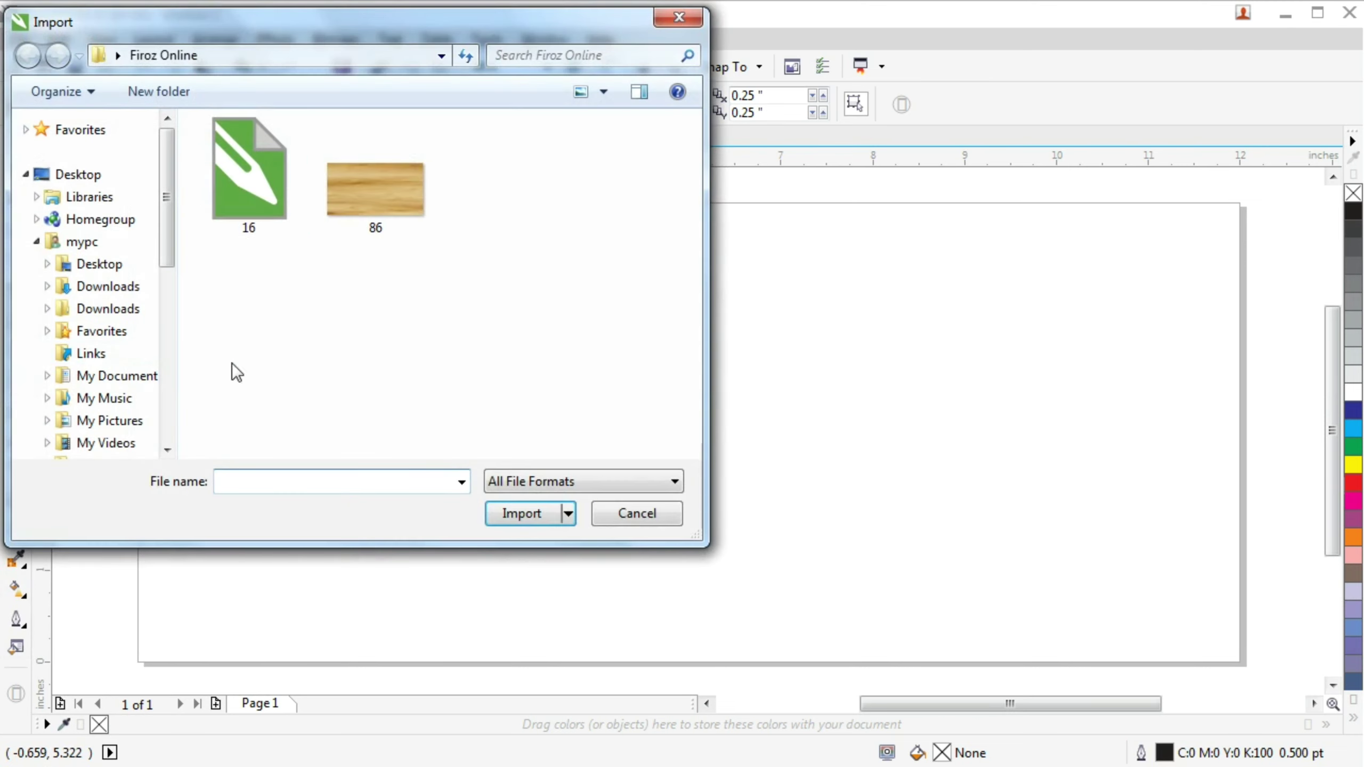
pyautogui.doubleClick(350, 185)
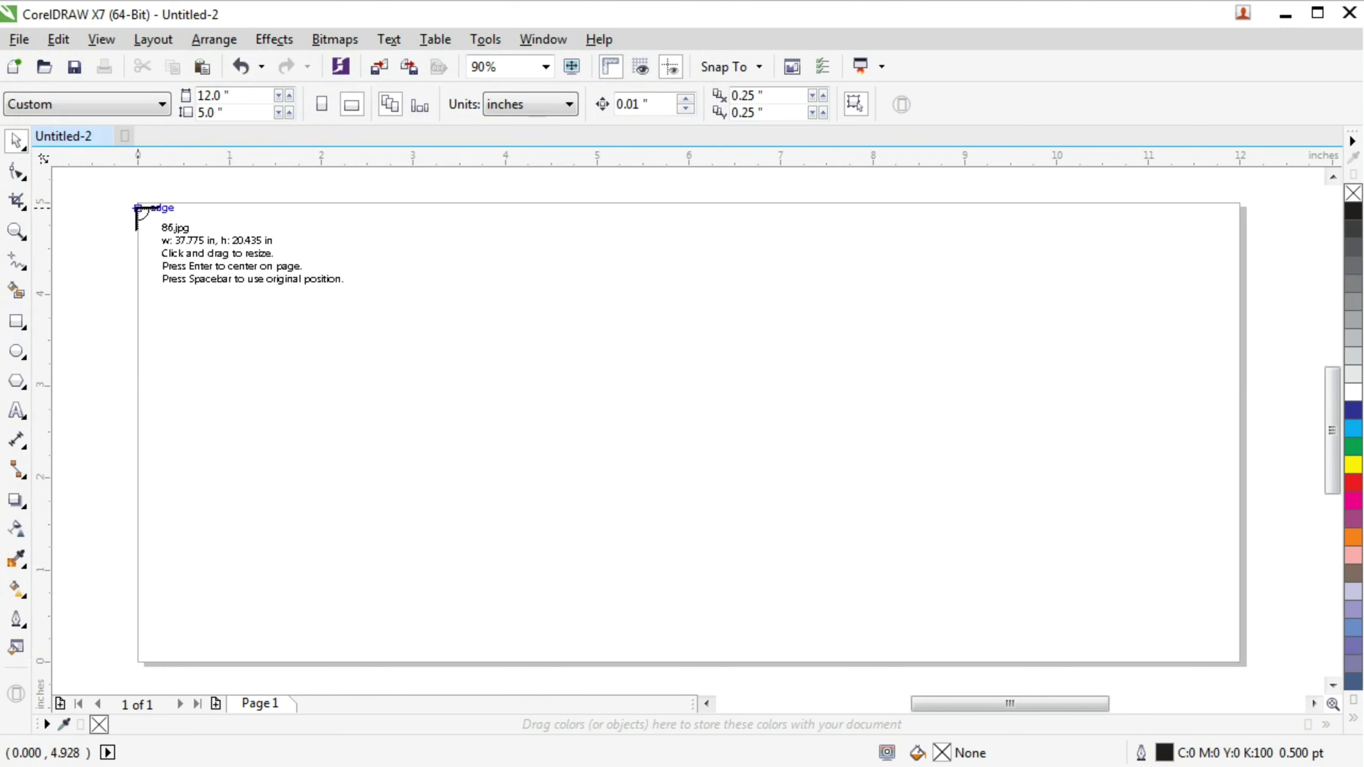
pyautogui.moveTo(138, 208); pyautogui.dragTo(968, 639)
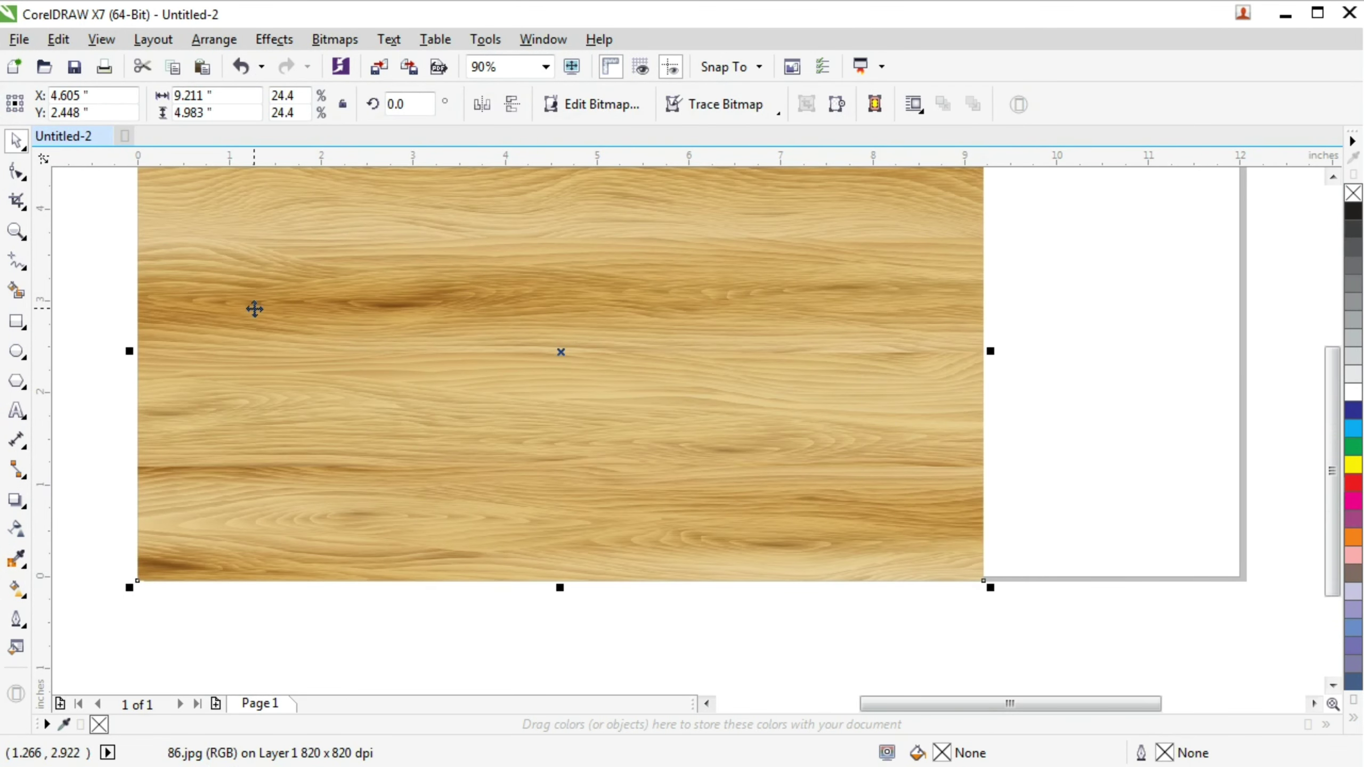
# Stretch the wood image to cover the page, about 5.04 in high and 12 in wide
pyautogui.hotkey('shift', 'F2')
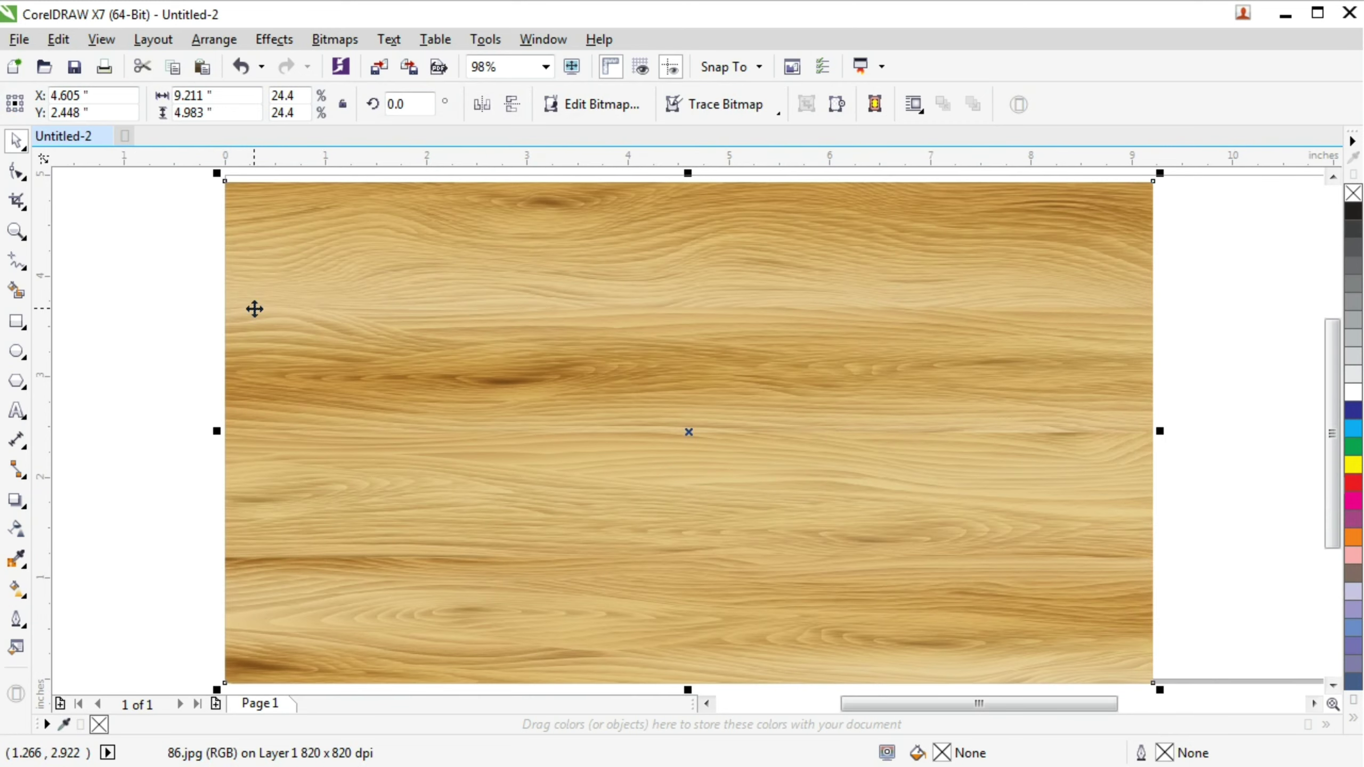
pyautogui.moveTo(688, 173); pyautogui.dragTo(655, 222)
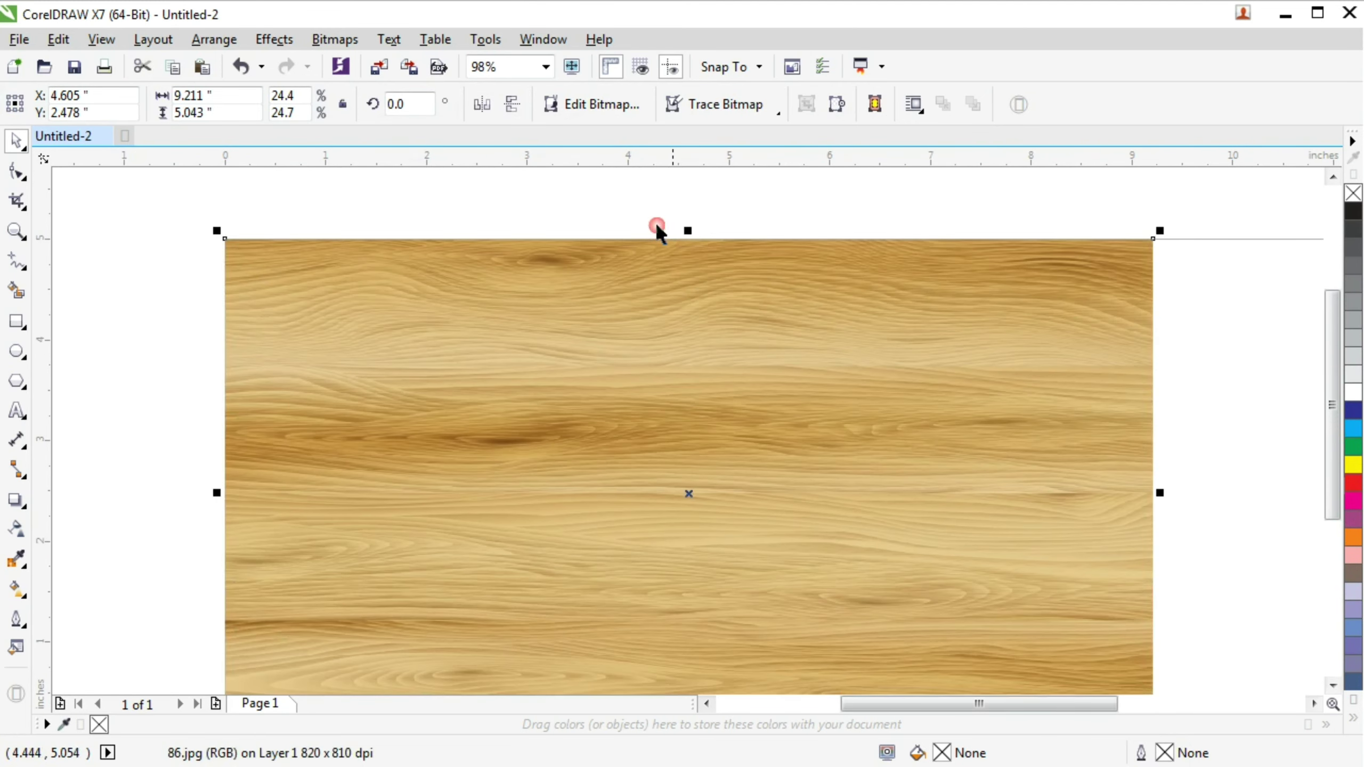
pyautogui.click(161, 238)
pyautogui.press('F4')
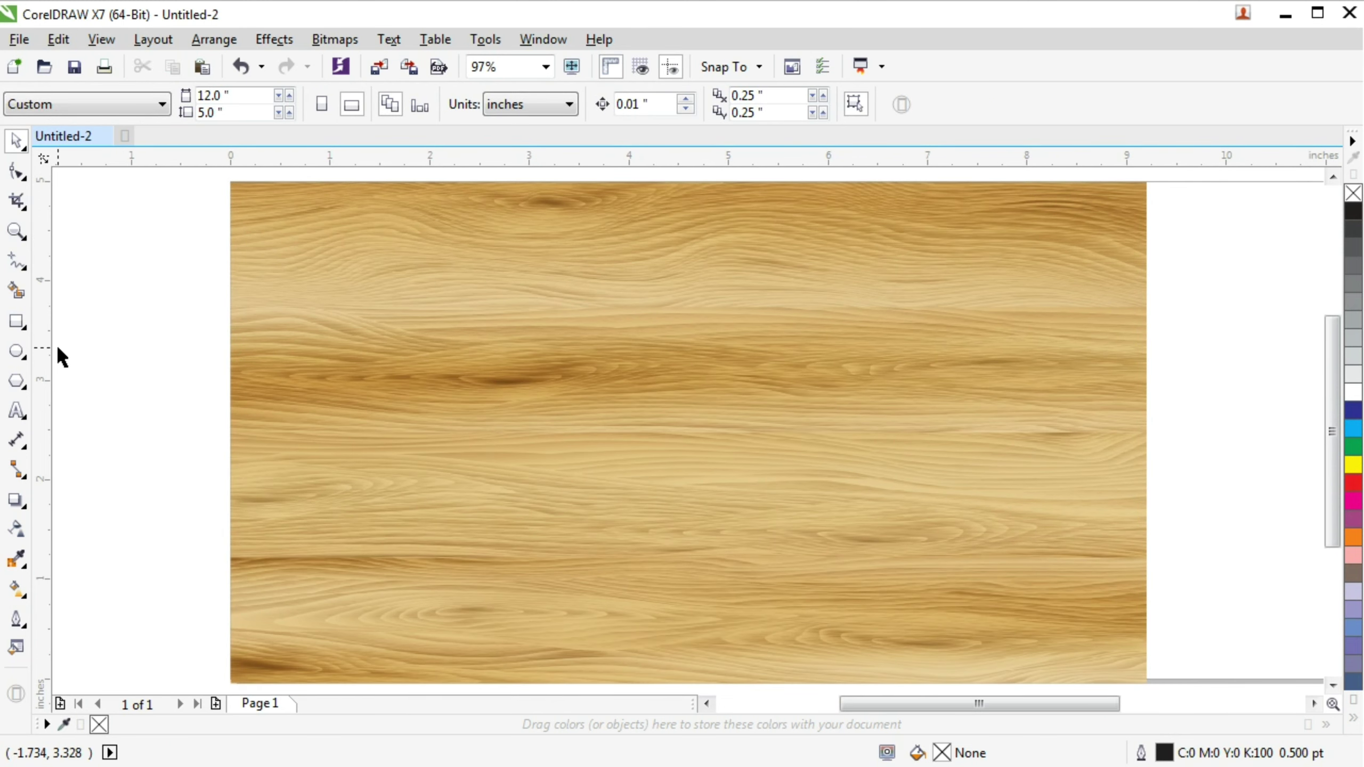
pyautogui.click(844, 380)
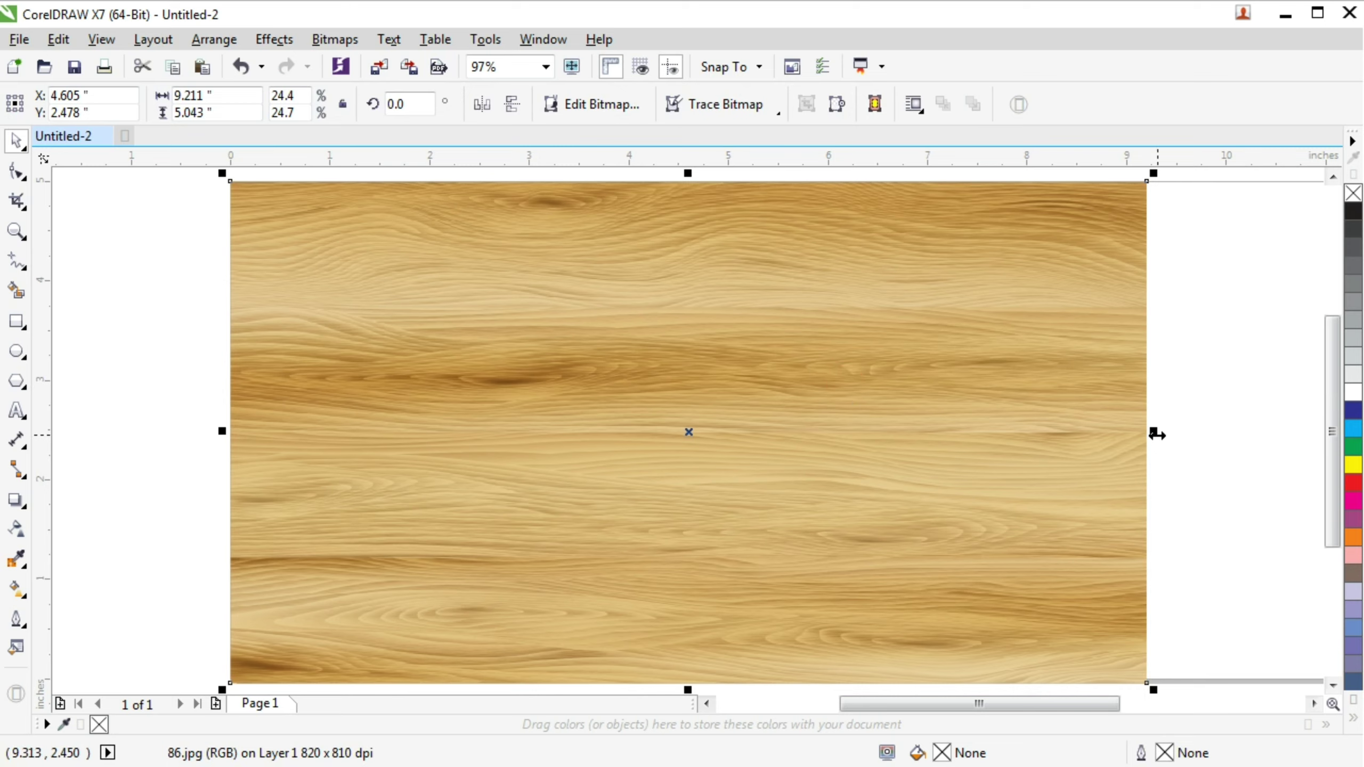
pyautogui.moveTo(1148, 433); pyautogui.dragTo(1279, 431)
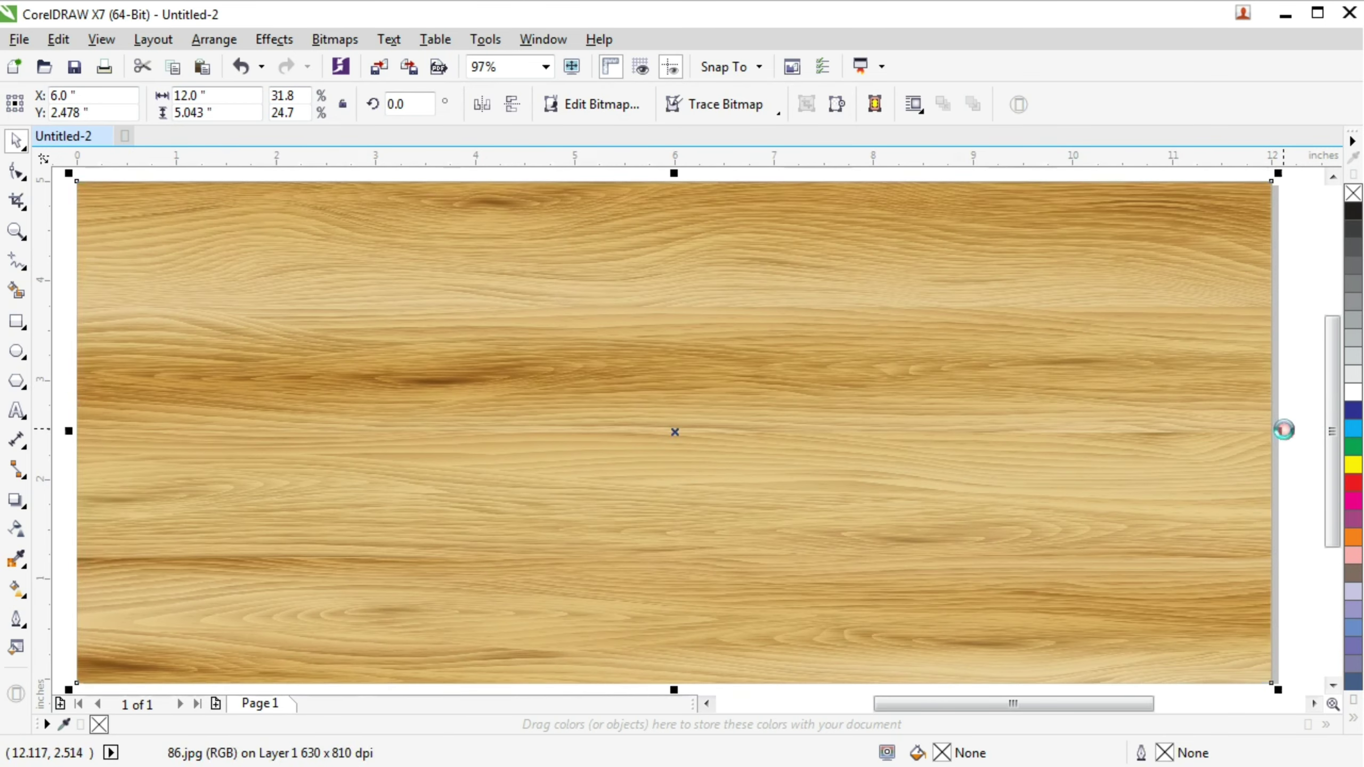
pyautogui.click(458, 175)
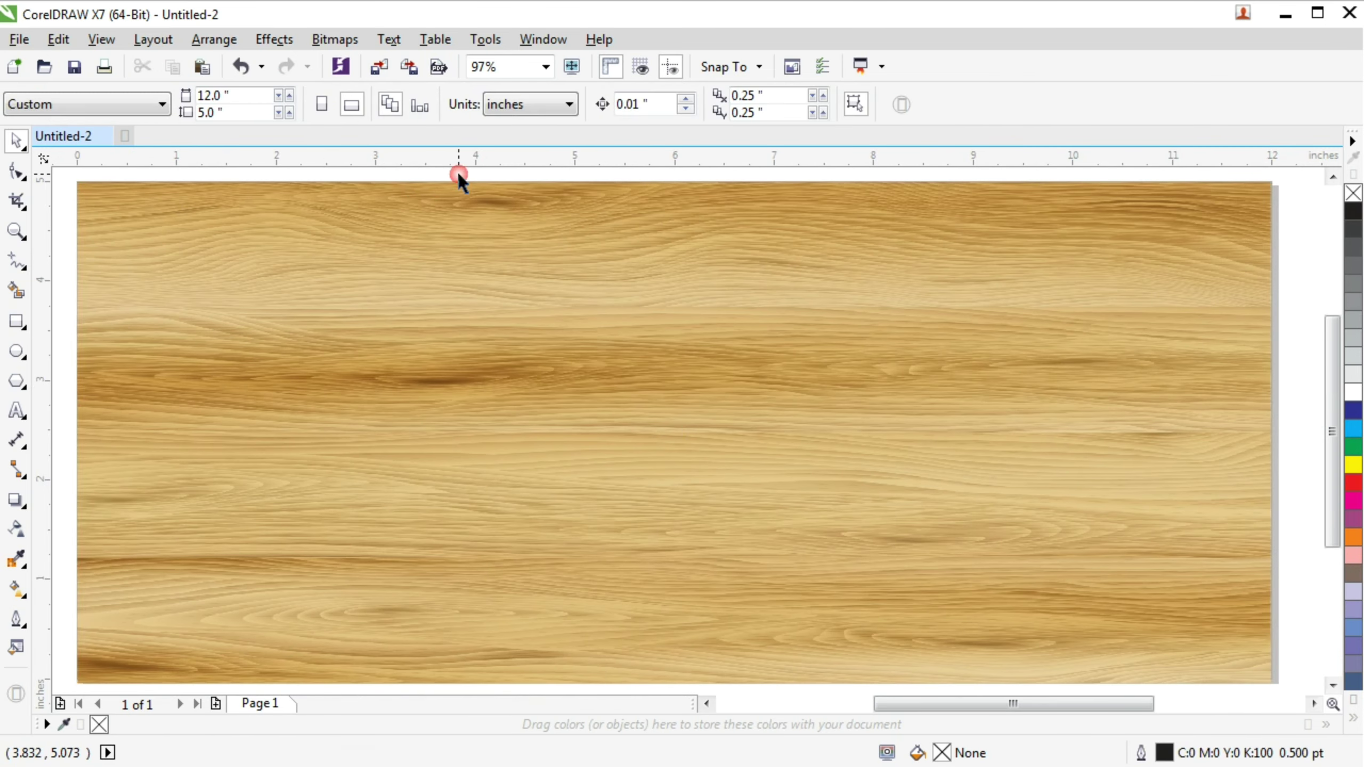
# Copy the wood image and paste a duplicate directly on top of it
pyautogui.scroll(-2, 773, 337)
pyautogui.rightClick(771, 330)
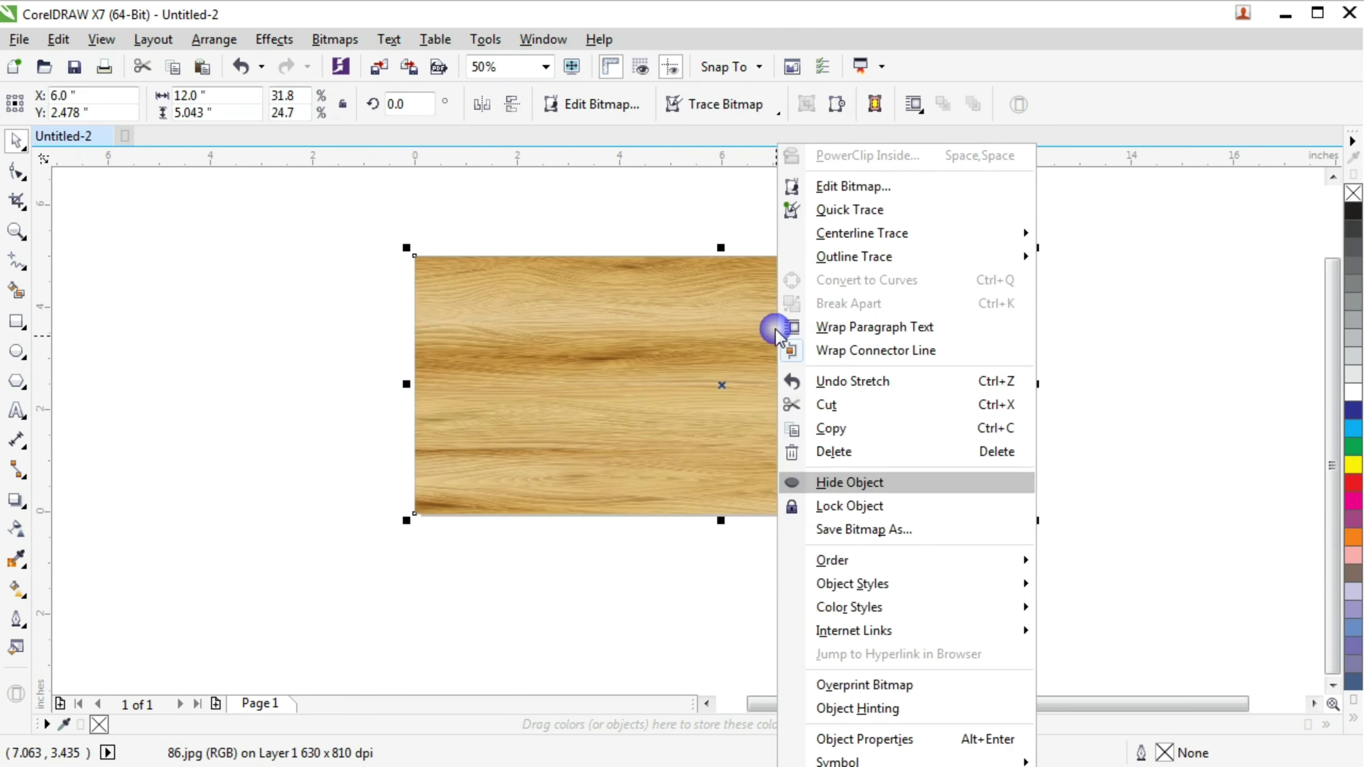
pyautogui.click(882, 431)
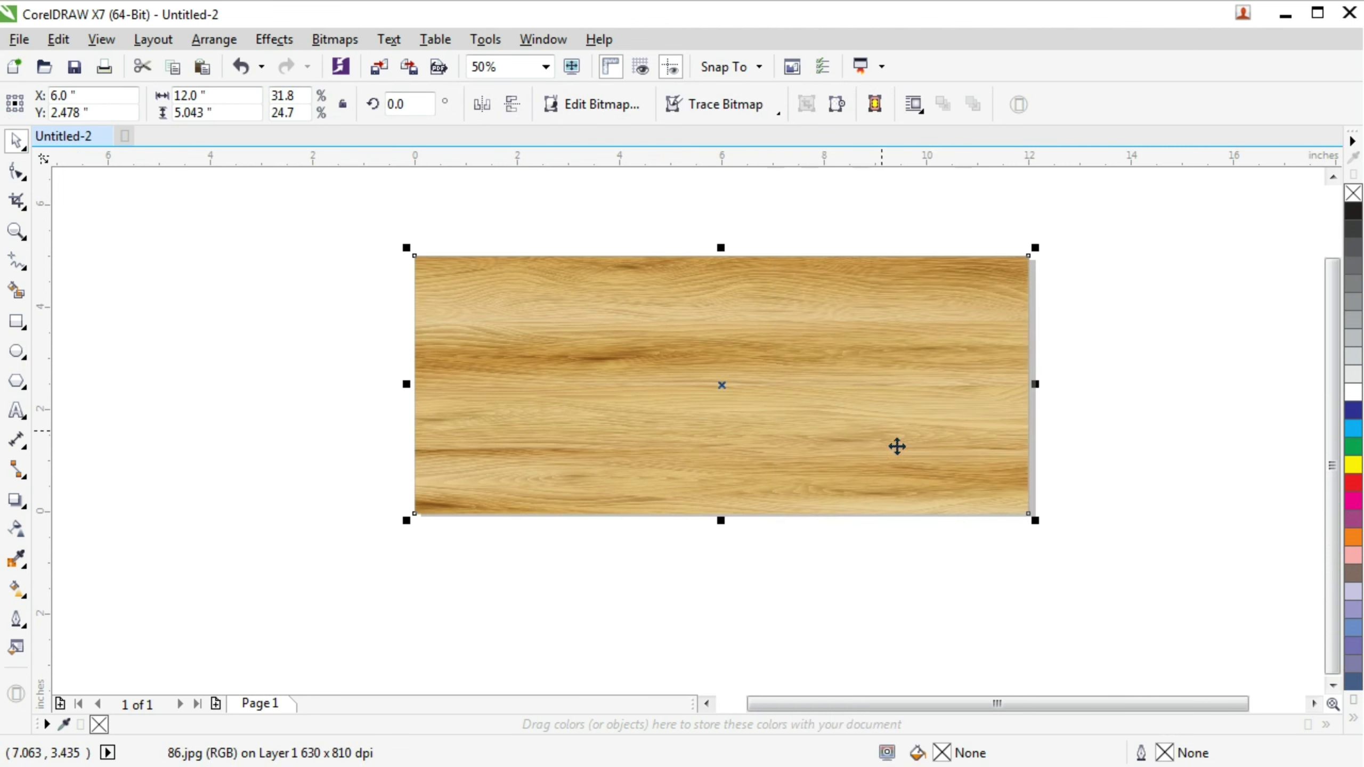
pyautogui.click(1143, 354)
pyautogui.rightClick(1114, 272)
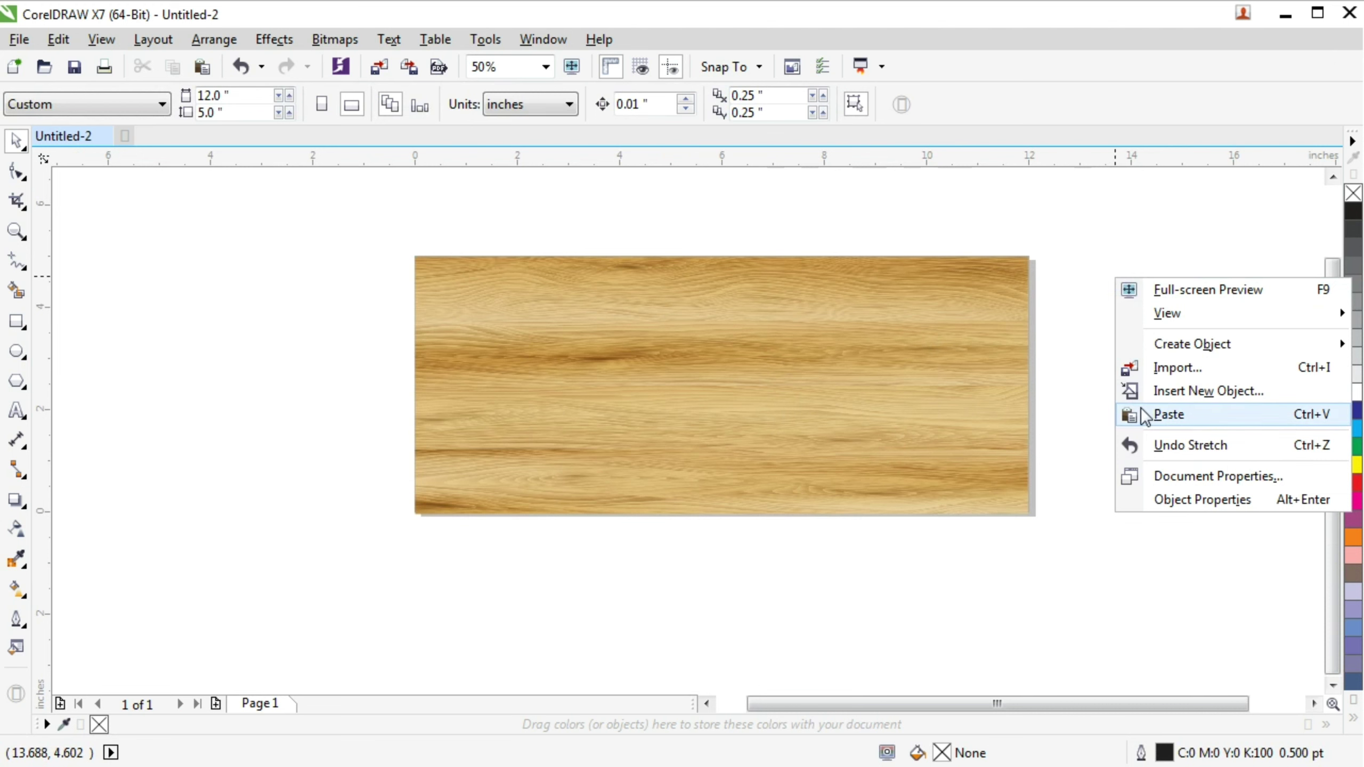
pyautogui.click(1168, 414)
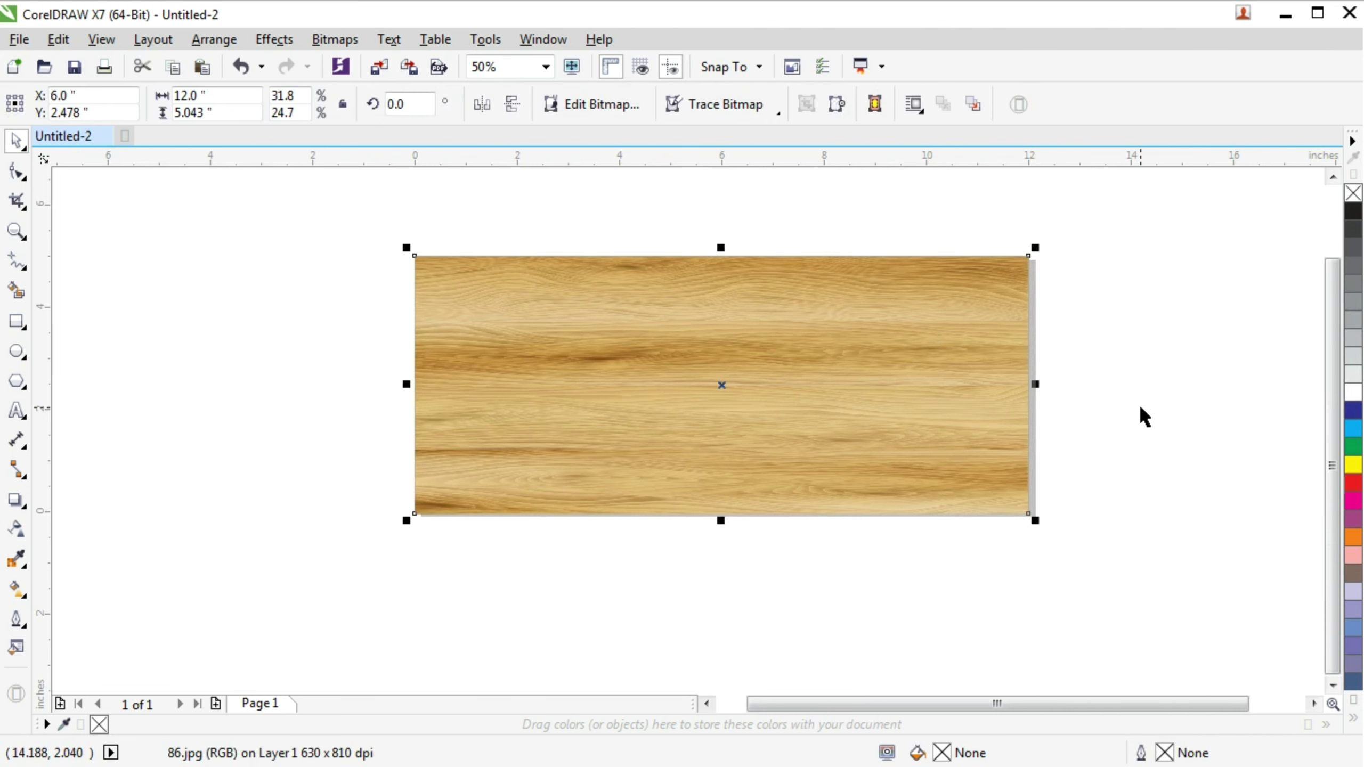
# Try moving the pasted wood image off the original towards the page's lower left, and undo the move
pyautogui.moveTo(737, 310); pyautogui.dragTo(556, 460)
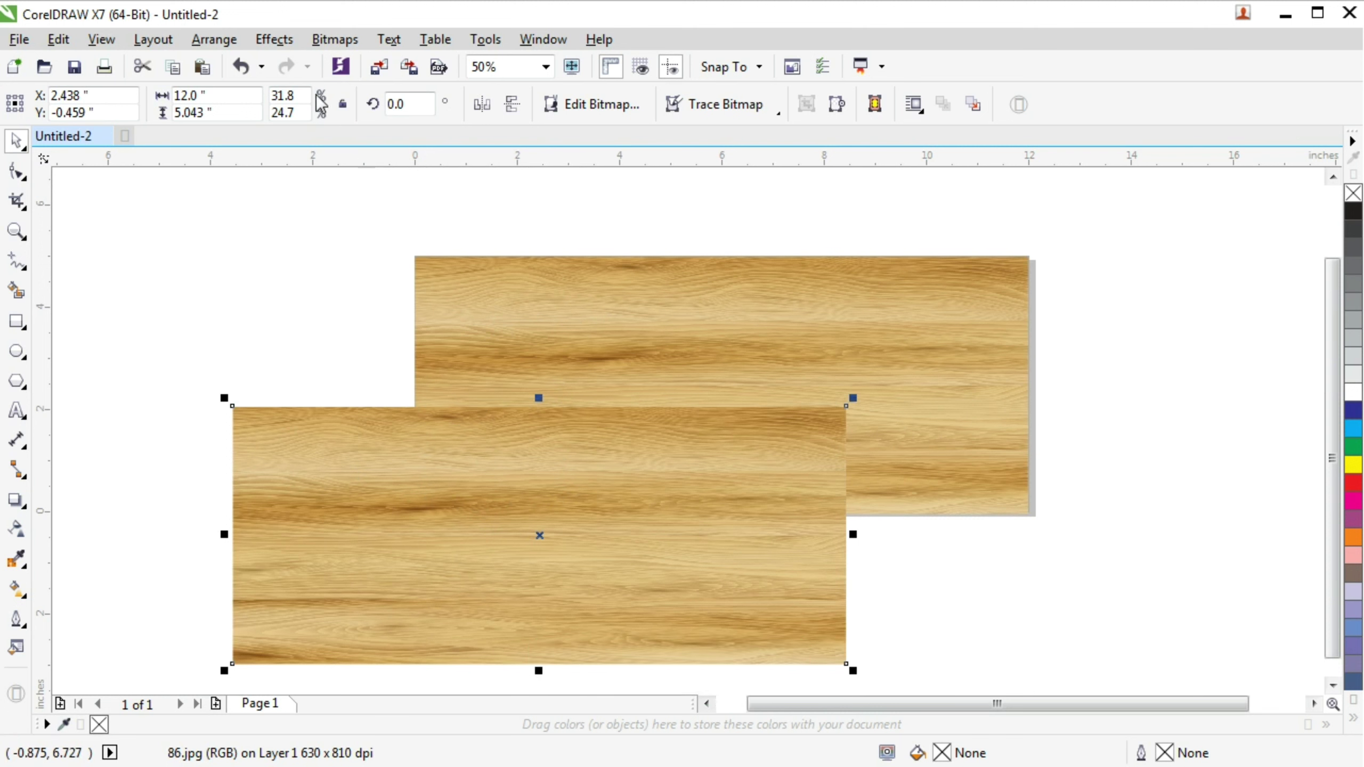
pyautogui.click(240, 70)
pyautogui.click(381, 240)
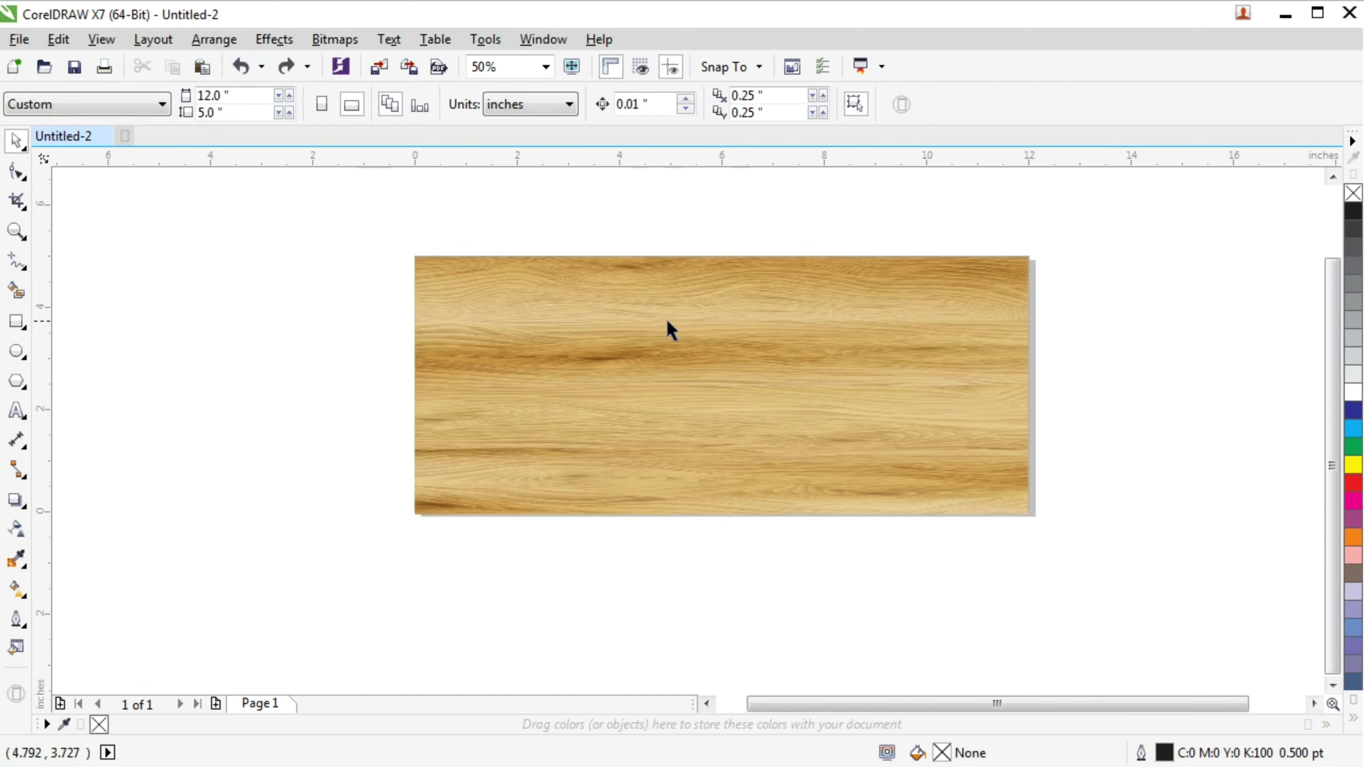
# Add the artistic text "FS" near the upper middle of the wood image
pyautogui.click(16, 232)
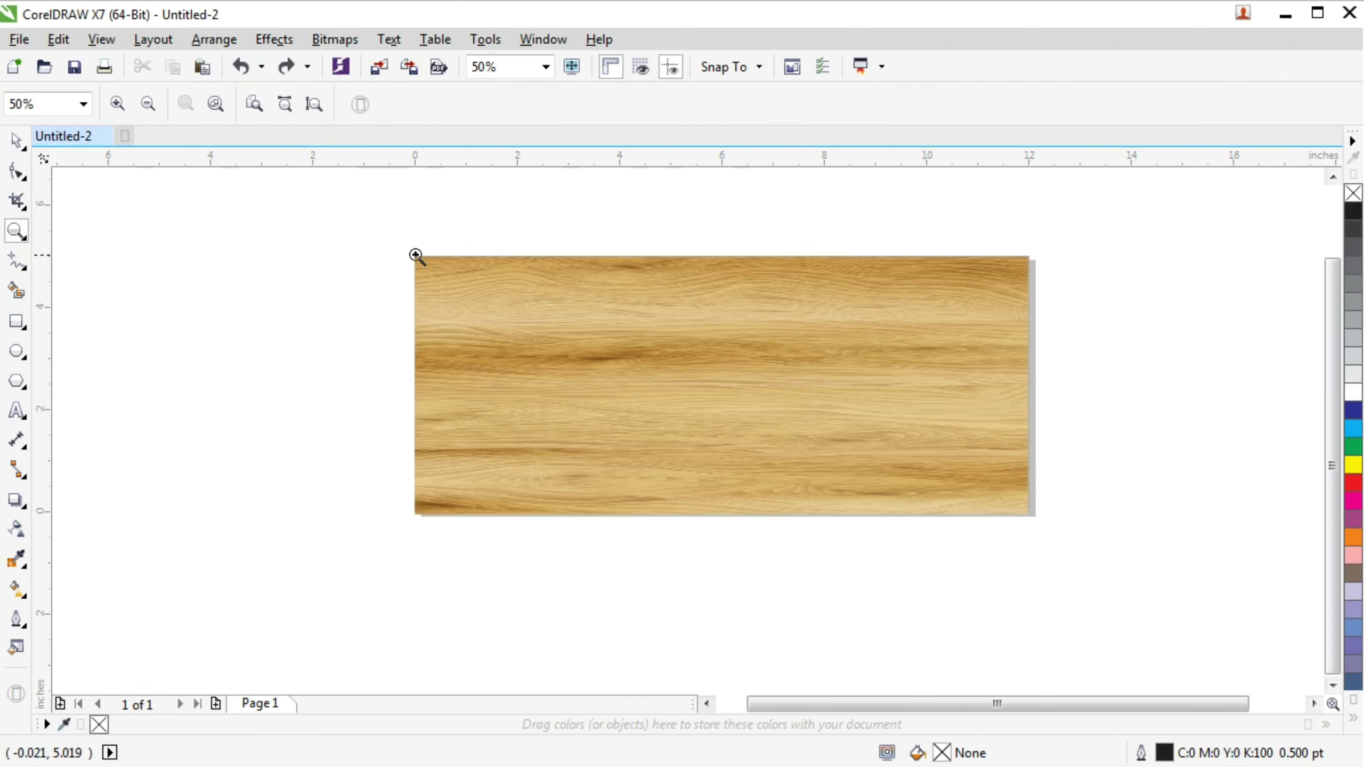
pyautogui.moveTo(416, 257); pyautogui.dragTo(1051, 532)
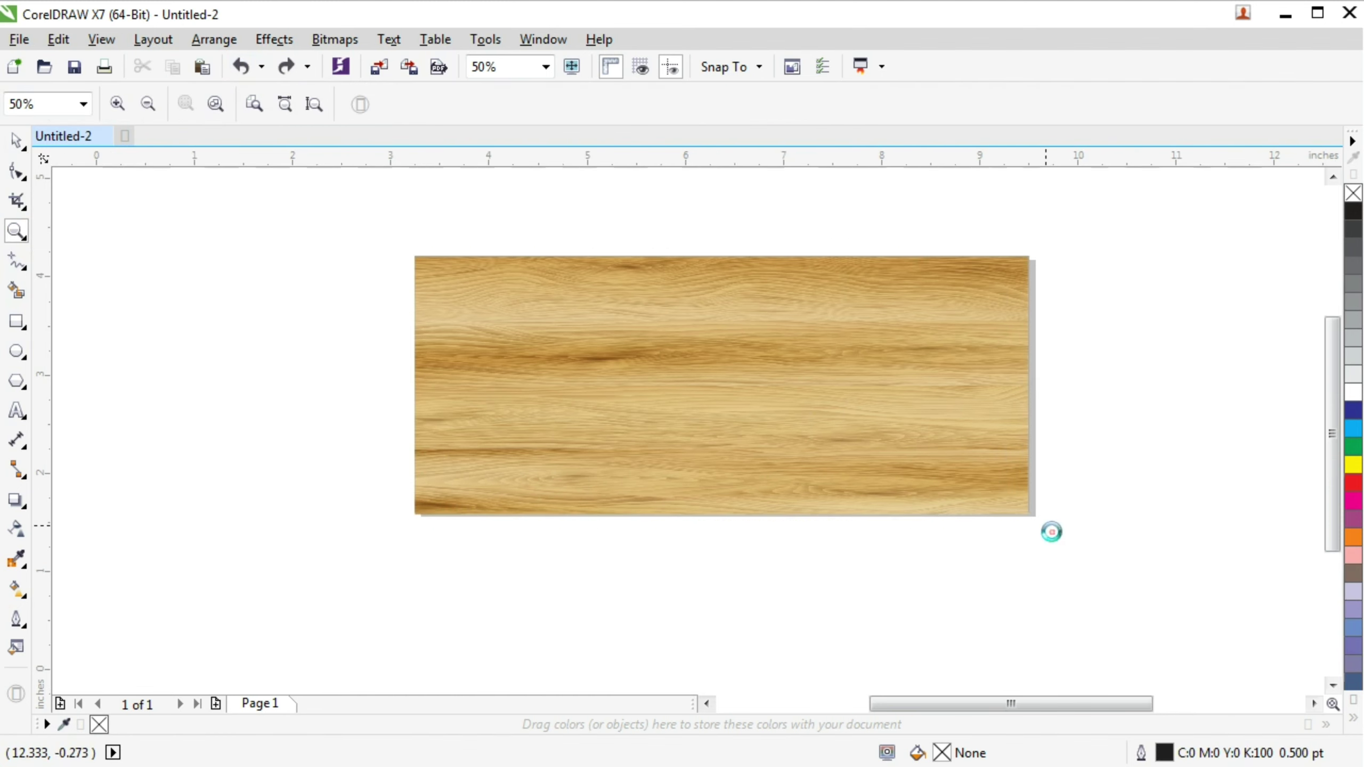
pyautogui.click(24, 143)
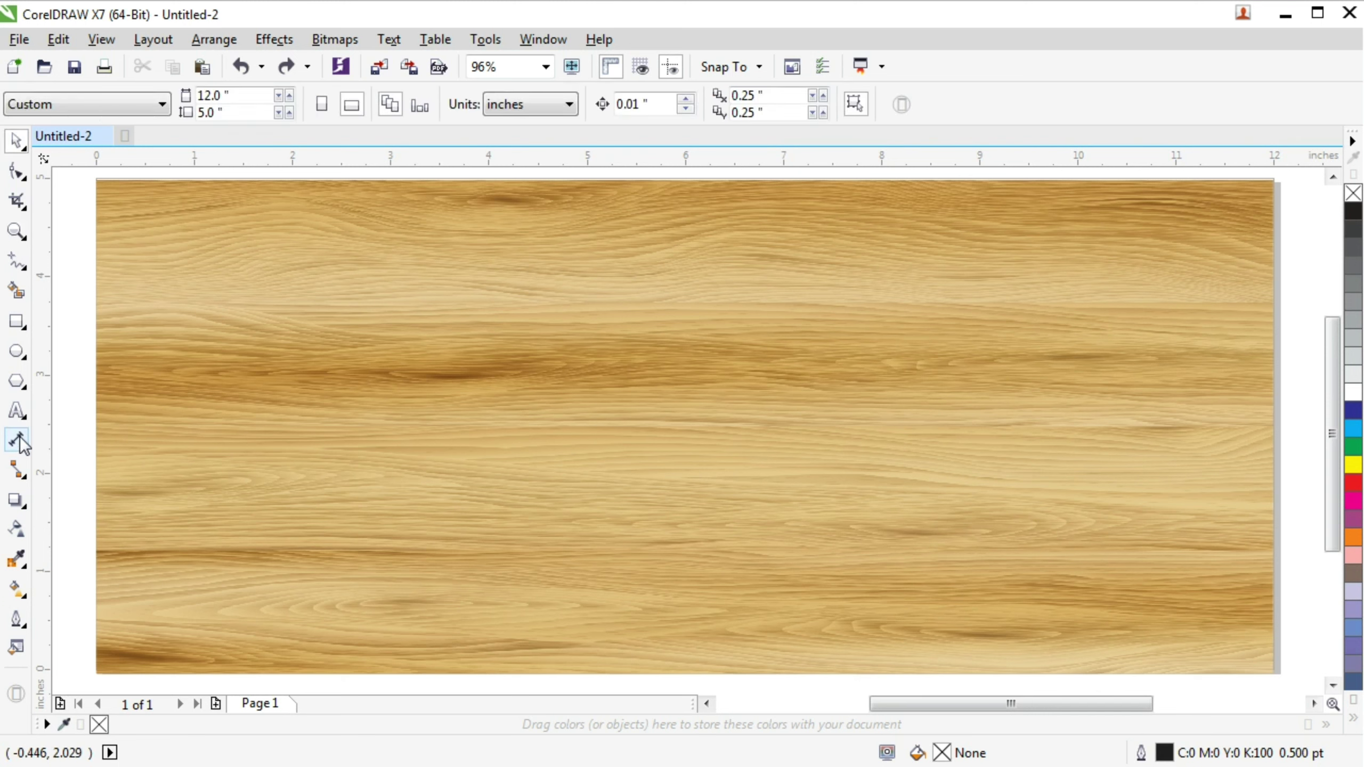
pyautogui.click(16, 410)
pyautogui.click(582, 282)
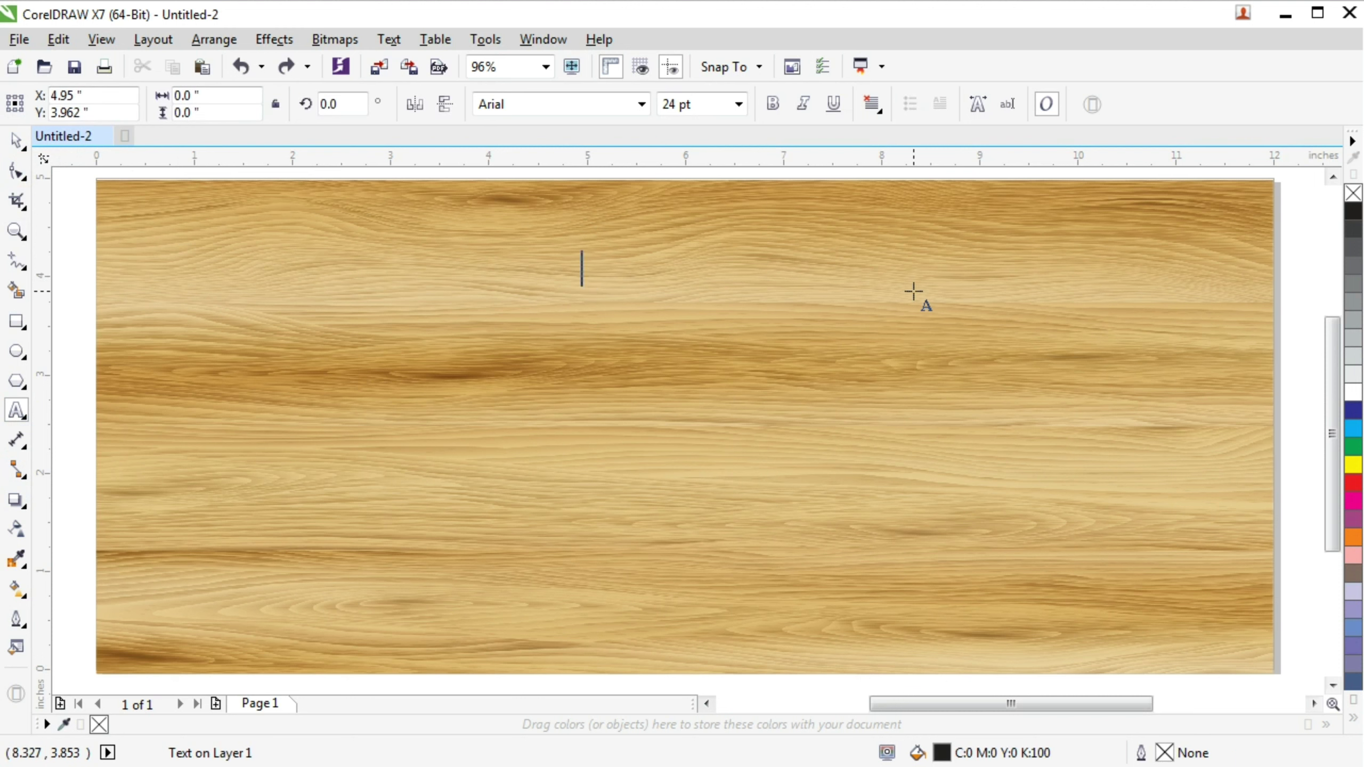
pyautogui.write('FS')
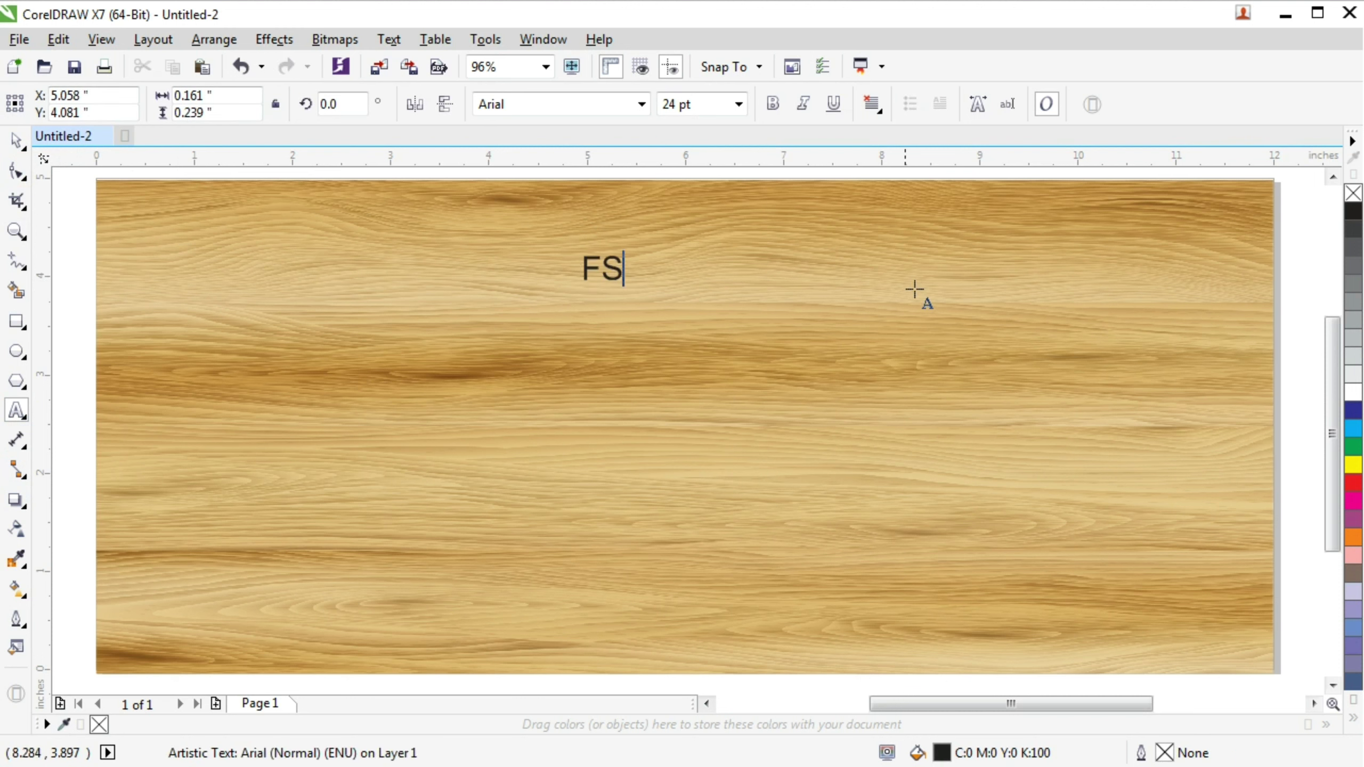
pyautogui.press('Escape')
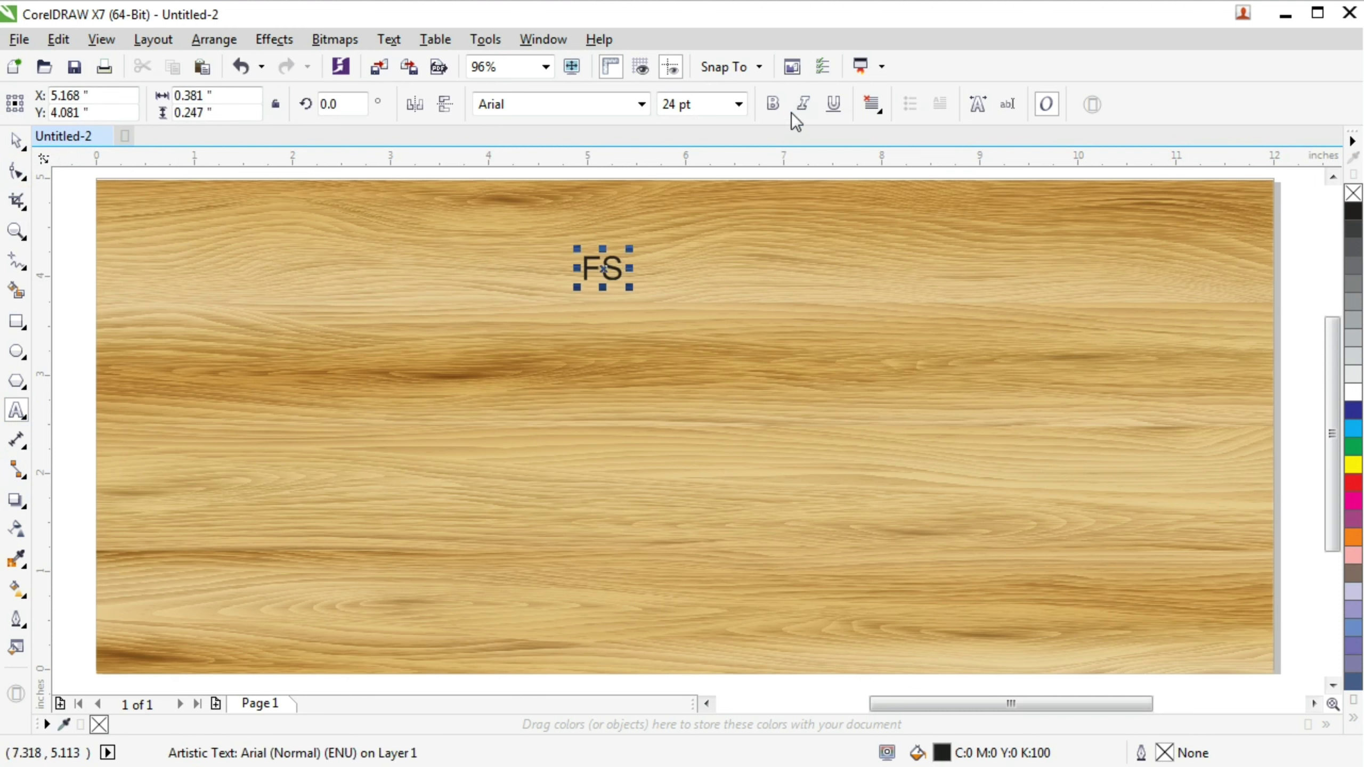
# Set the FS text's font to Avengeance Heroic Avenger
pyautogui.click(641, 103)
pyautogui.click(641, 104)
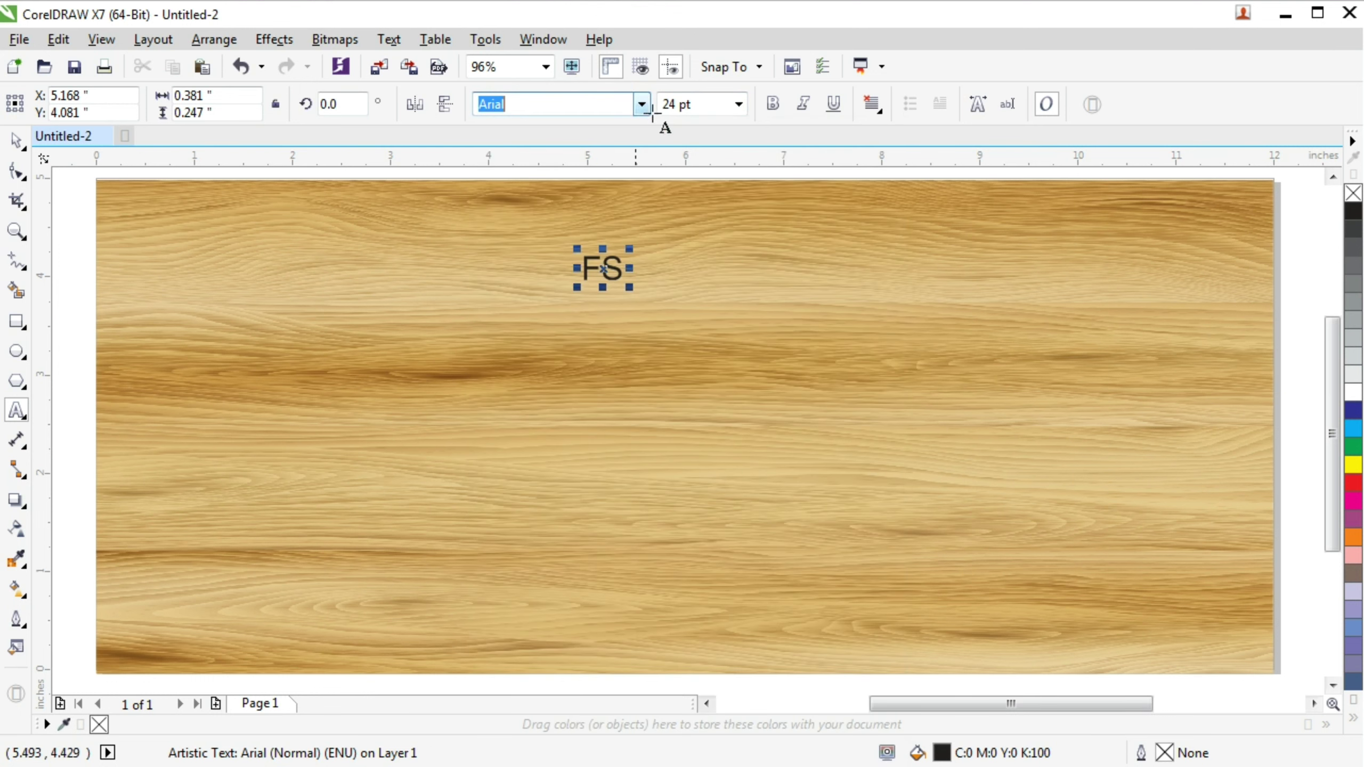
pyautogui.press('Return')
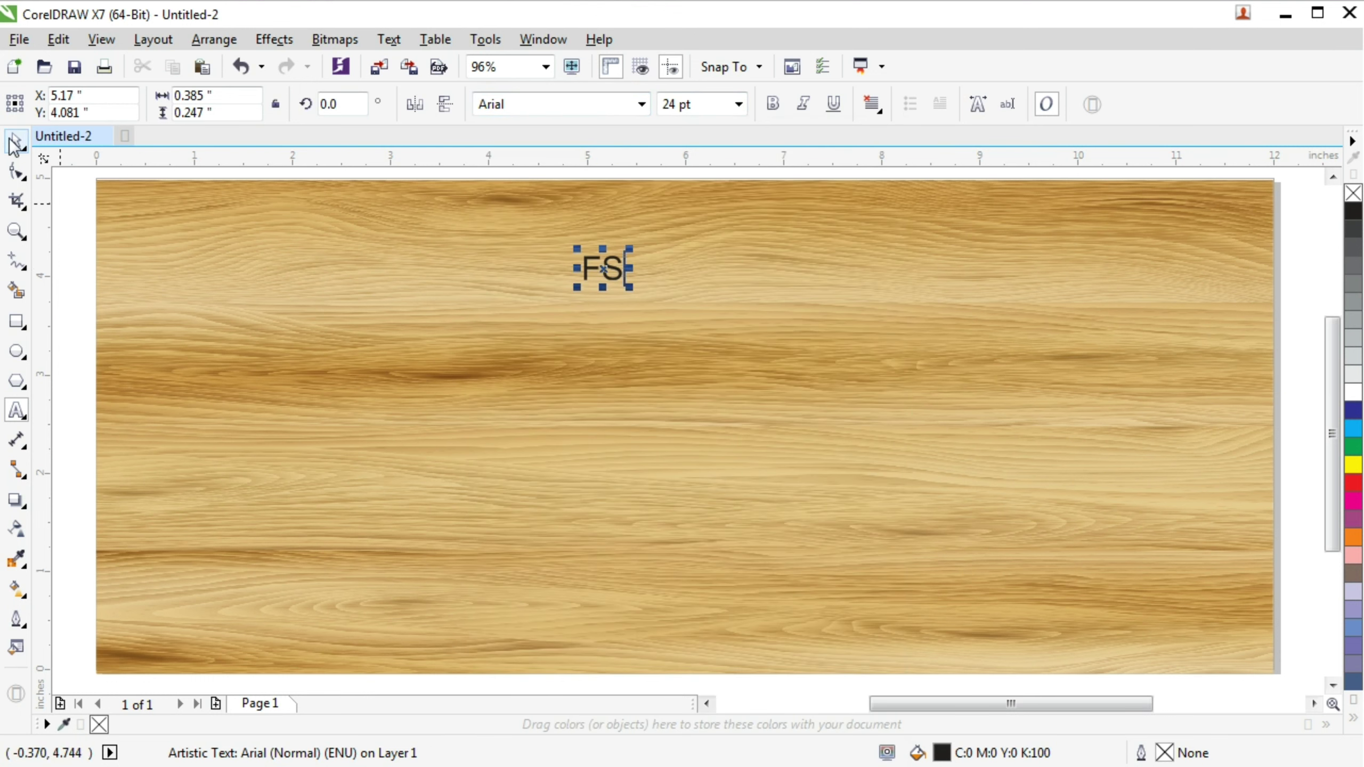
pyautogui.click(644, 104)
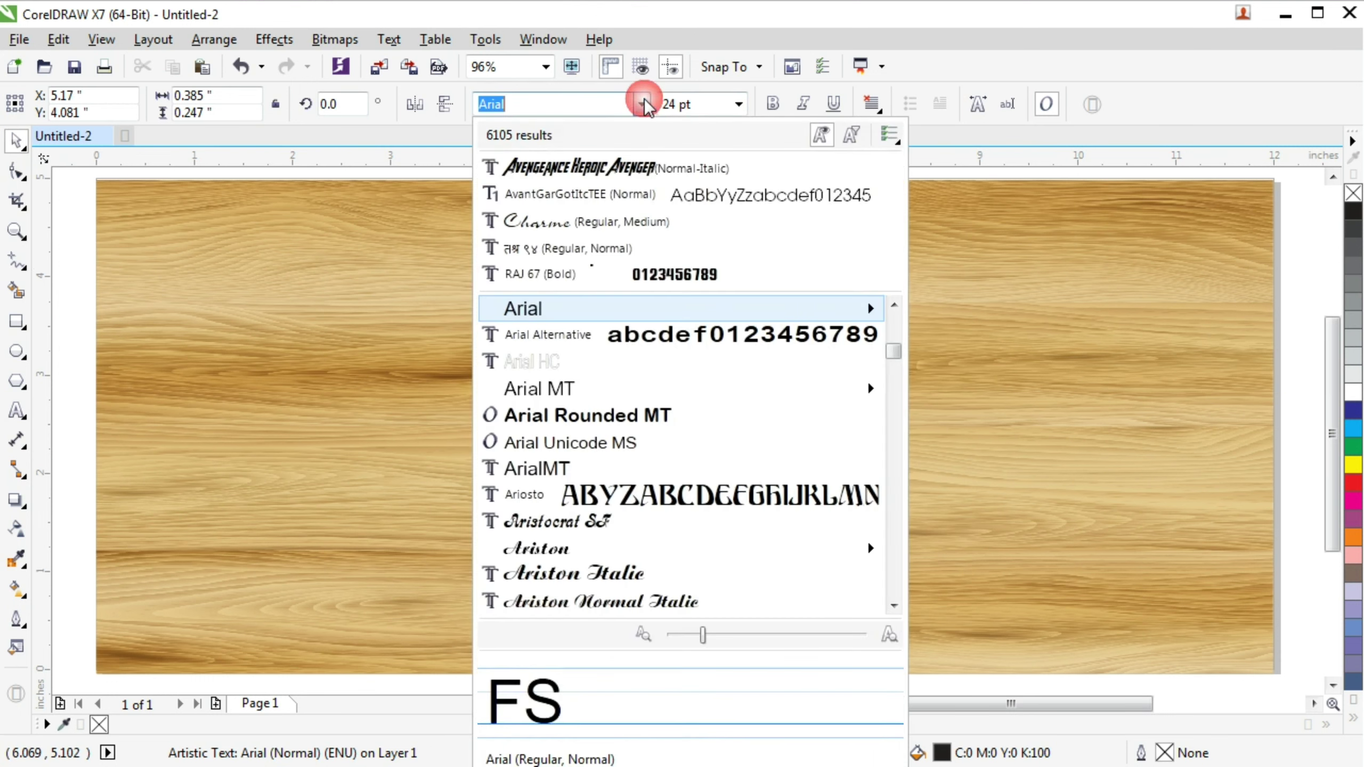
pyautogui.click(581, 167)
pyautogui.click(804, 103)
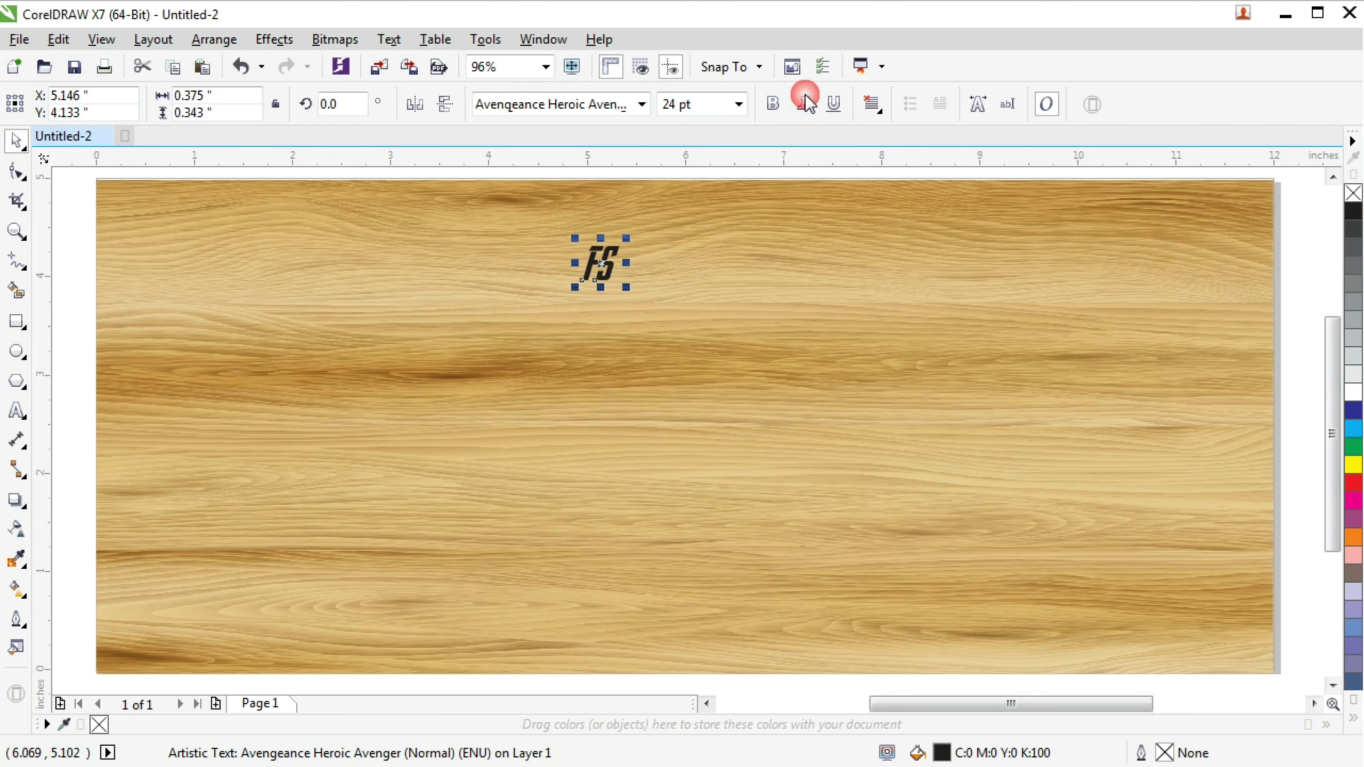
# Enlarge the FS text to about 151 pt, roughly 2.36 in wide, and move it up near the page's upper edge
pyautogui.click(606, 255)
pyautogui.click(602, 256)
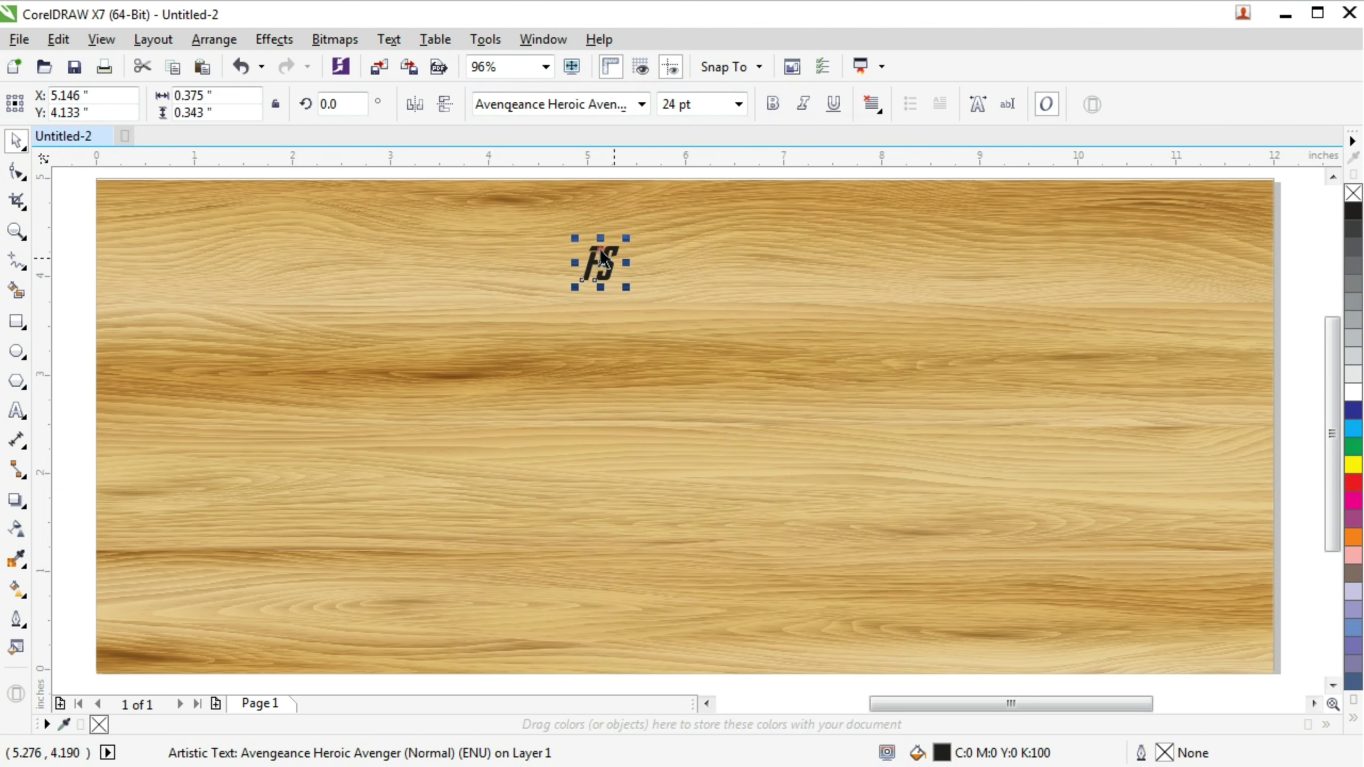
pyautogui.moveTo(627, 289); pyautogui.dragTo(823, 495)
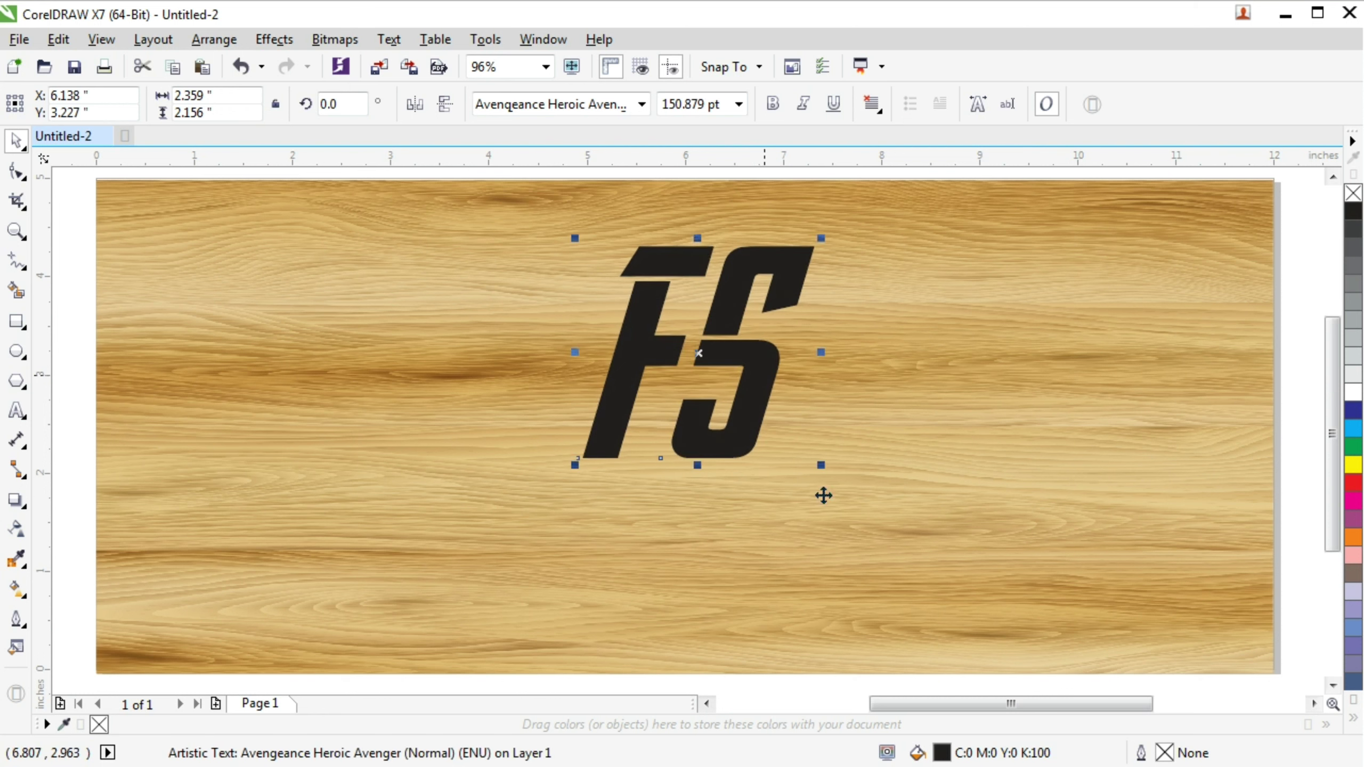
pyautogui.moveTo(765, 354); pyautogui.dragTo(743, 317)
# Skew the slanted FS text until its letters stand upright and centre it horizontally on the wood image
pyautogui.click(731, 317)
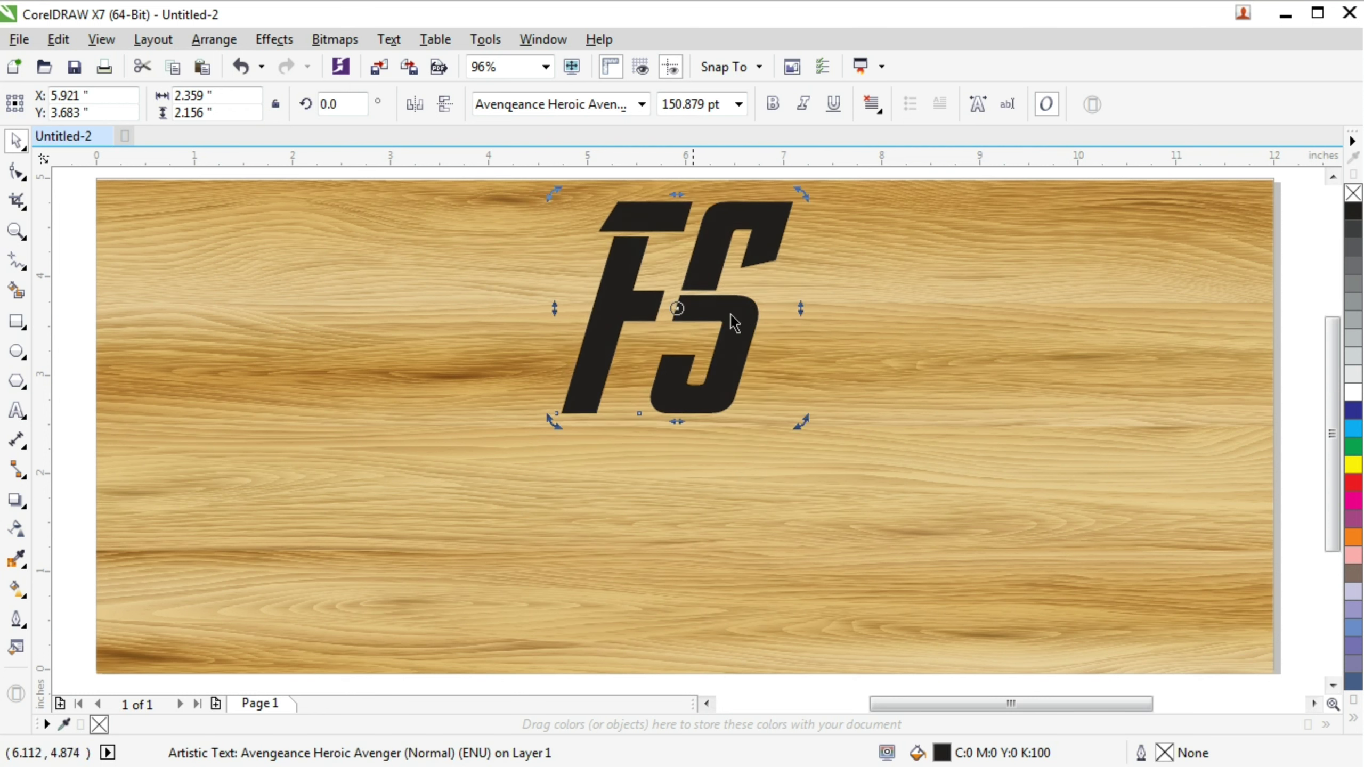
pyautogui.moveTo(676, 195); pyautogui.dragTo(627, 191)
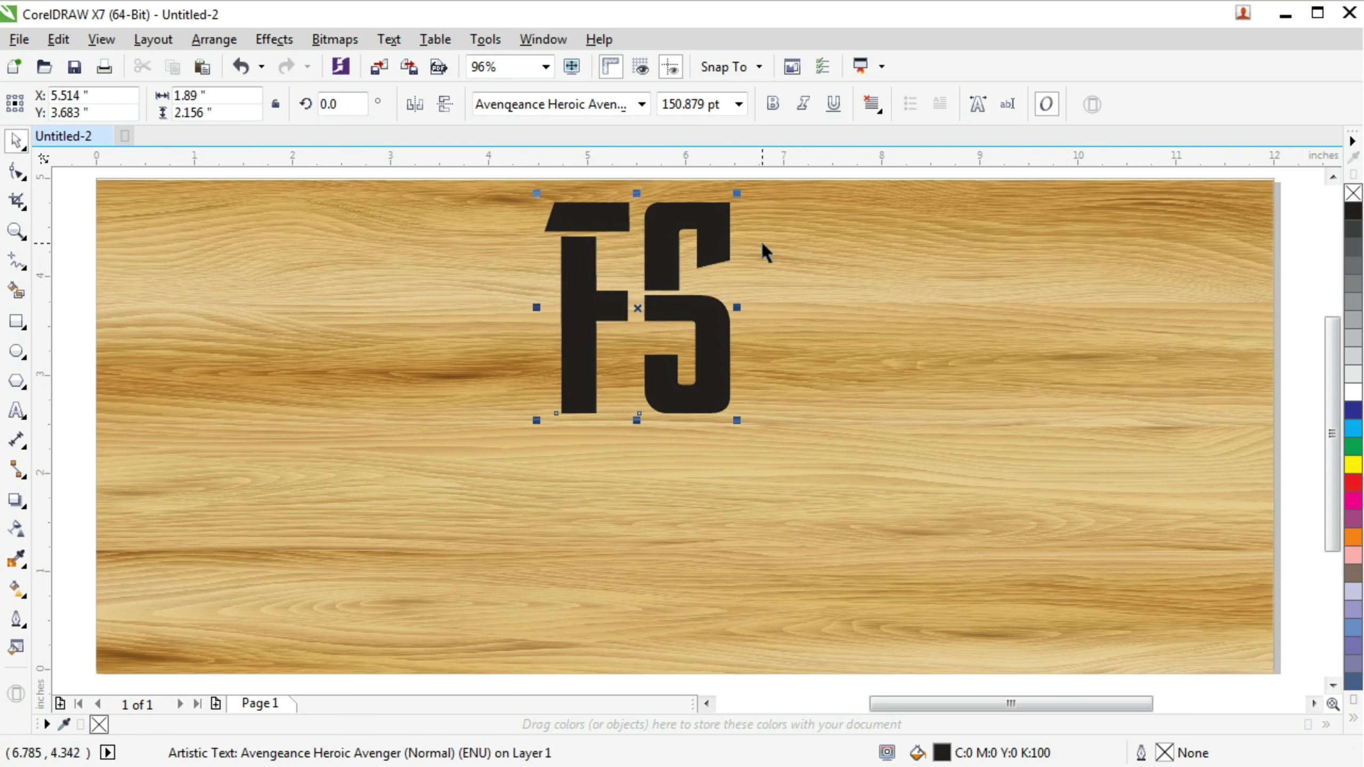
pyautogui.keyDown('shift'); pyautogui.click(844, 253); pyautogui.keyUp('shift')
pyautogui.press('c')
pyautogui.click(1315, 220)
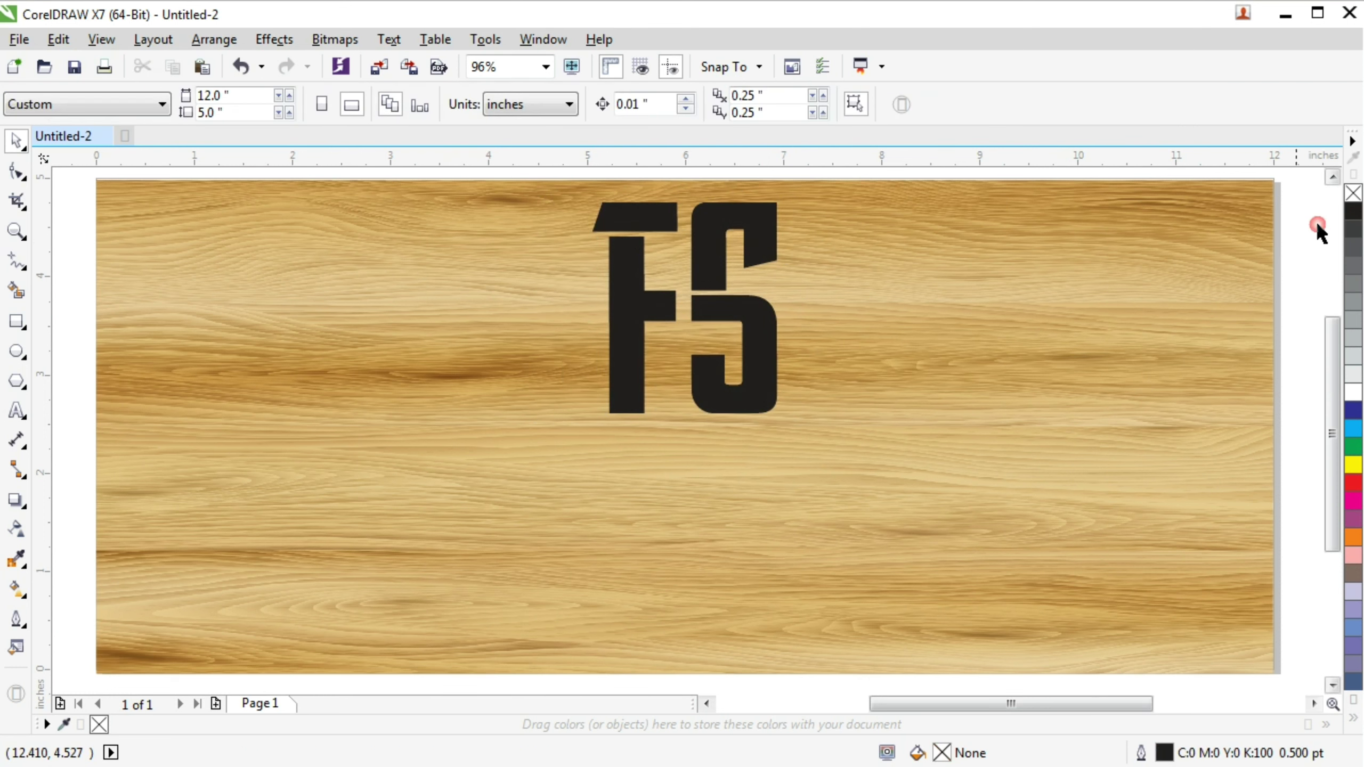
# Try moving the FS text to the page's lower-left area, and undo the move
pyautogui.click(724, 211)
pyautogui.moveTo(724, 211); pyautogui.dragTo(277, 449)
pyautogui.hotkey('ctrl', 'z')
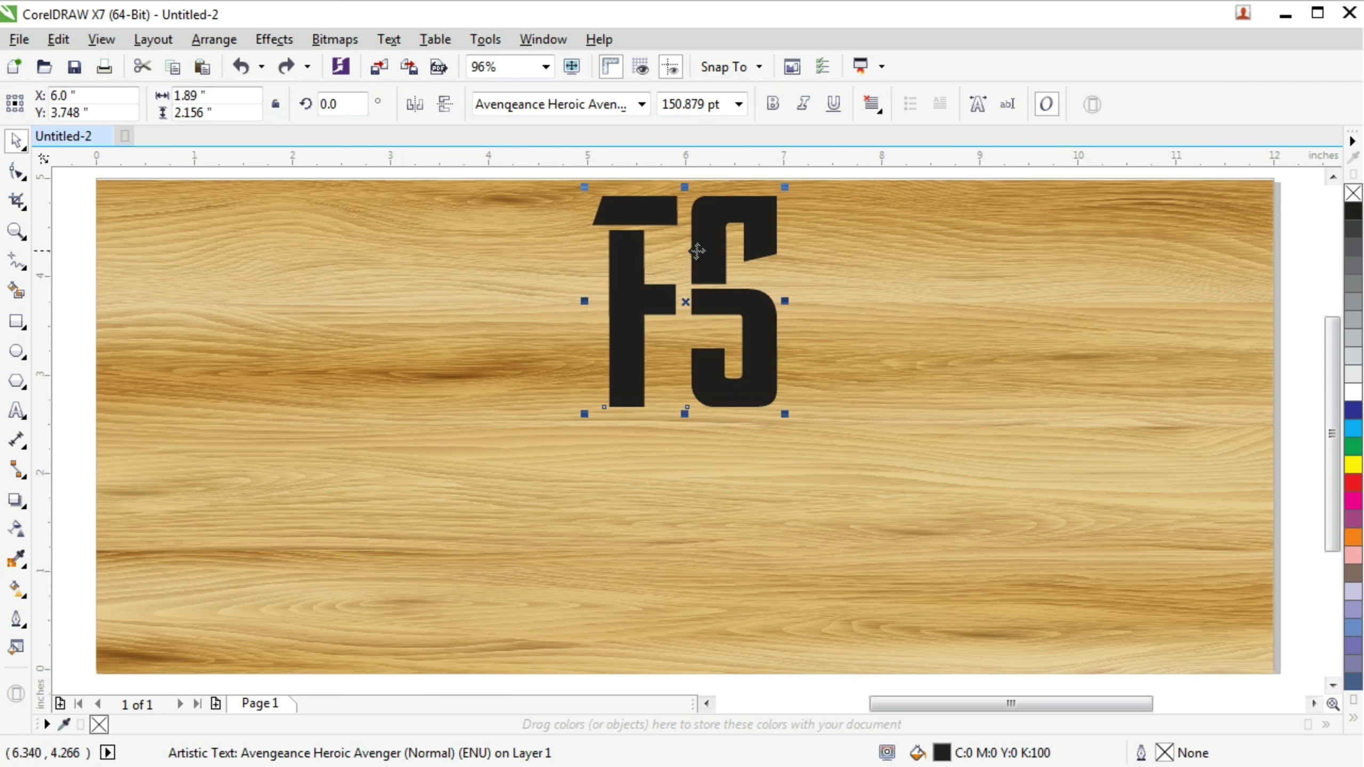
# Copy the FS text and paste a duplicate in place over the original
pyautogui.rightClick(715, 220)
pyautogui.click(758, 415)
pyautogui.click(1295, 229)
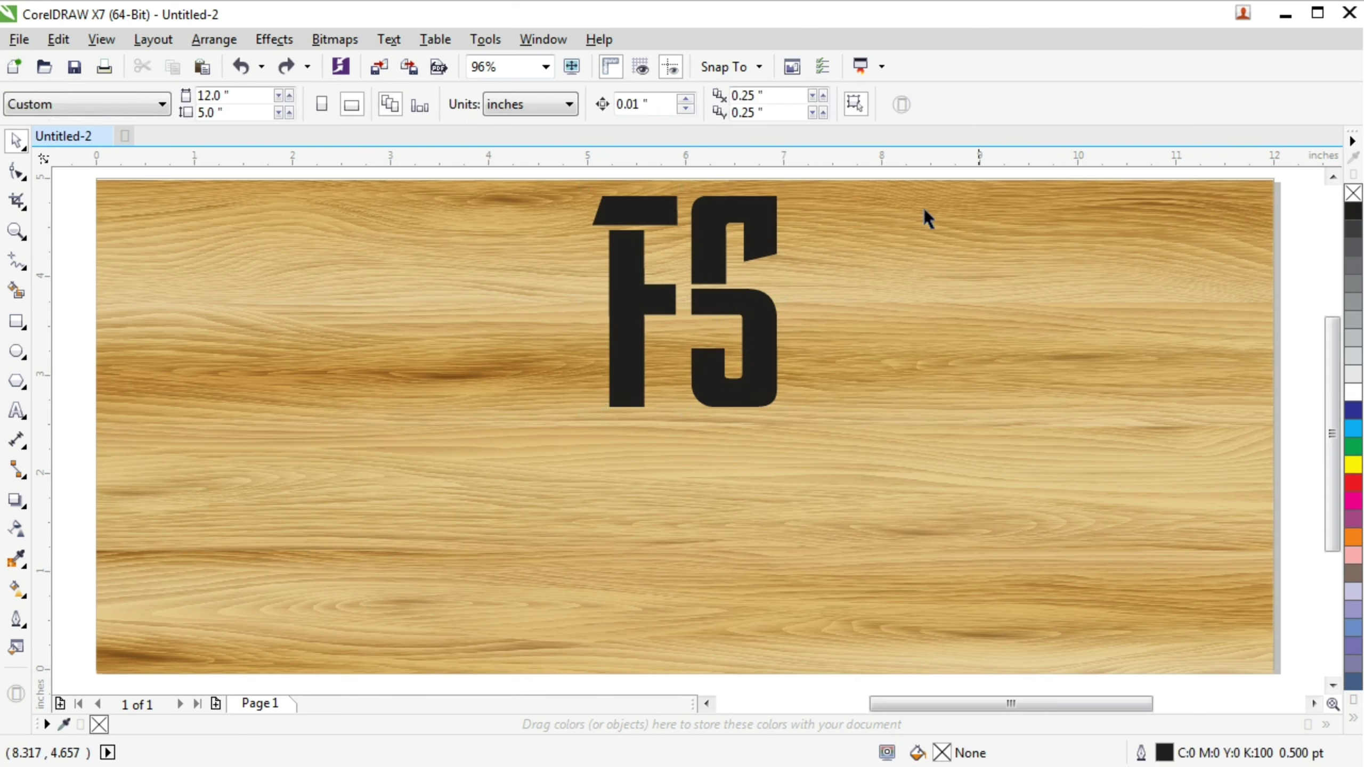
pyautogui.rightClick(1302, 211)
pyautogui.click(1183, 348)
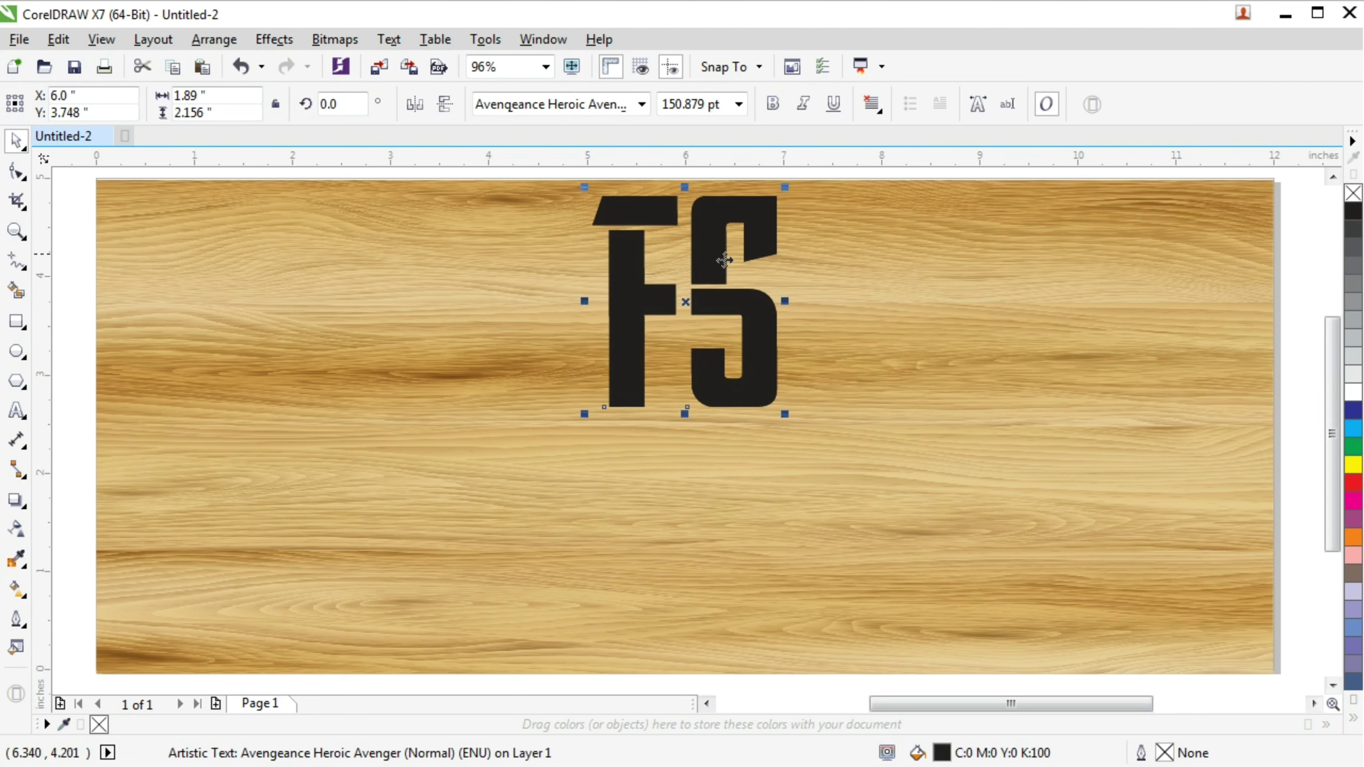
# Move the pasted FS copy to the page's lower-left corner and shrink it to about 1.17 by 1.33 in
pyautogui.moveTo(723, 237); pyautogui.dragTo(276, 455)
pyautogui.moveTo(335, 411); pyautogui.dragTo(259, 478)
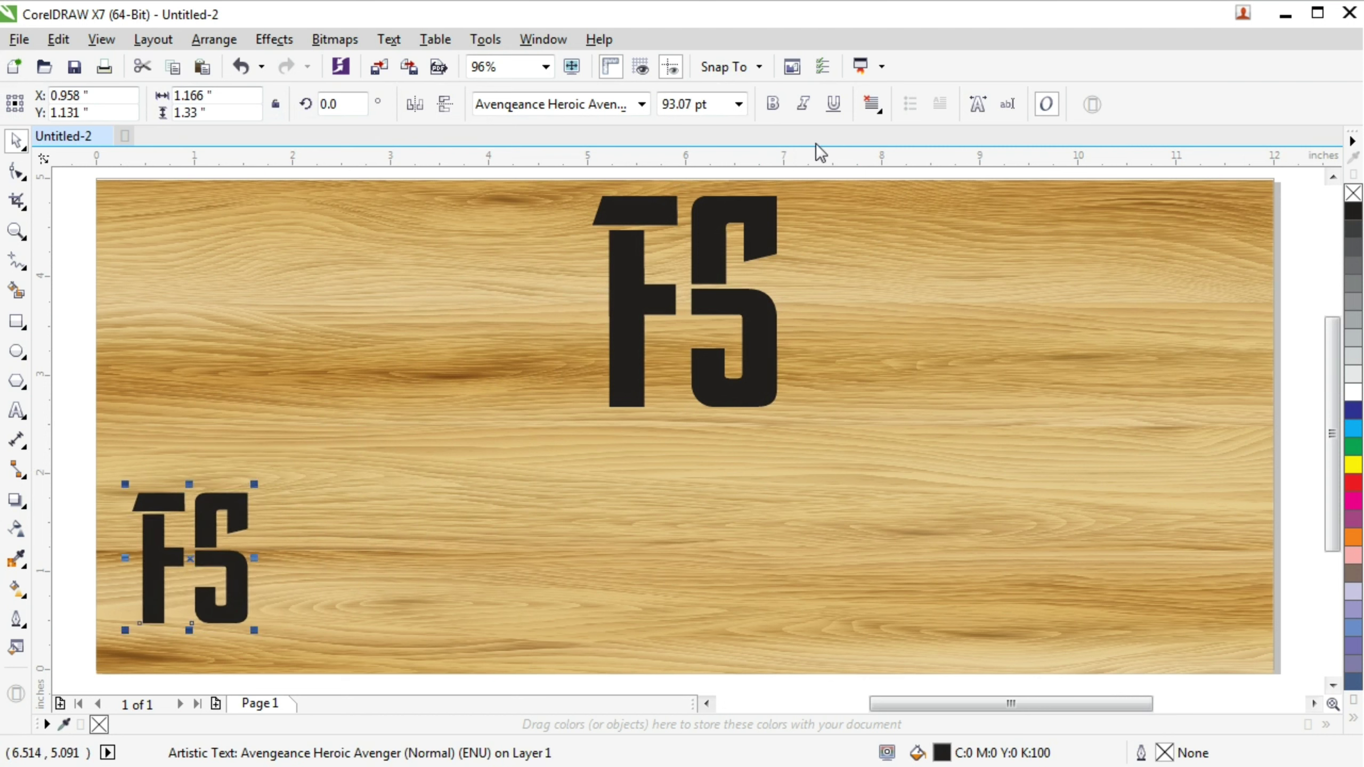
# Make the small FS copy in the lower-left corner bold and replace its text with "Firoz Online Solution Work"
pyautogui.click(775, 105)
pyautogui.doubleClick(208, 529)
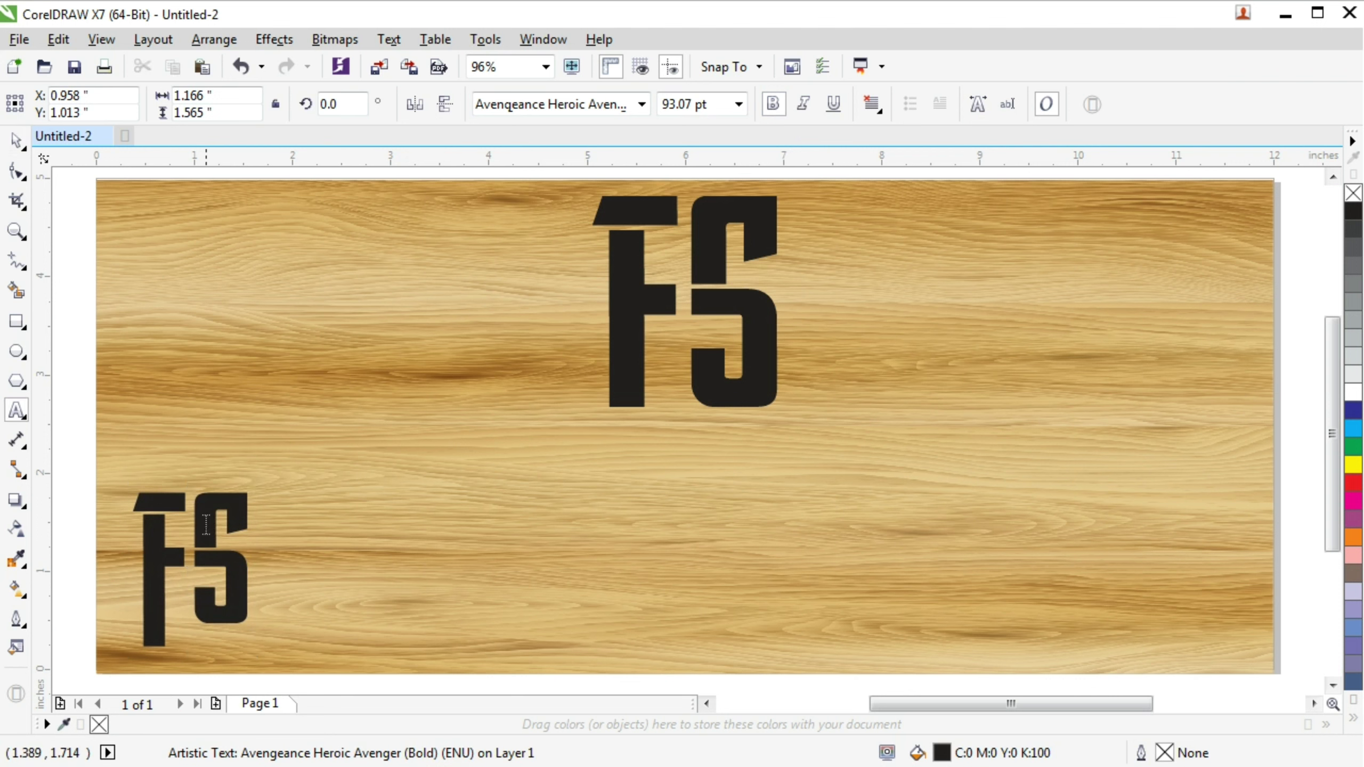
pyautogui.hotkey('ctrl', 'a')
pyautogui.write('FIROz')
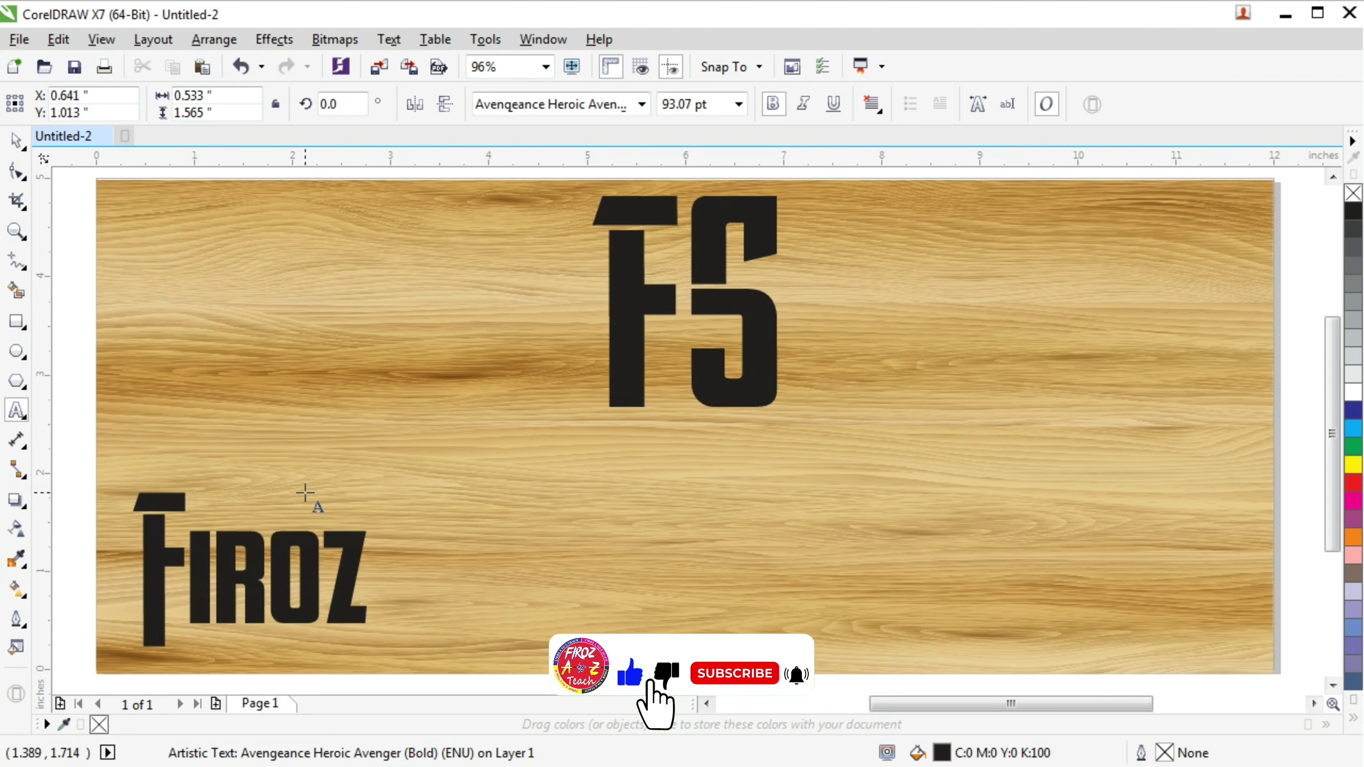
pyautogui.write(' Online Solutin')
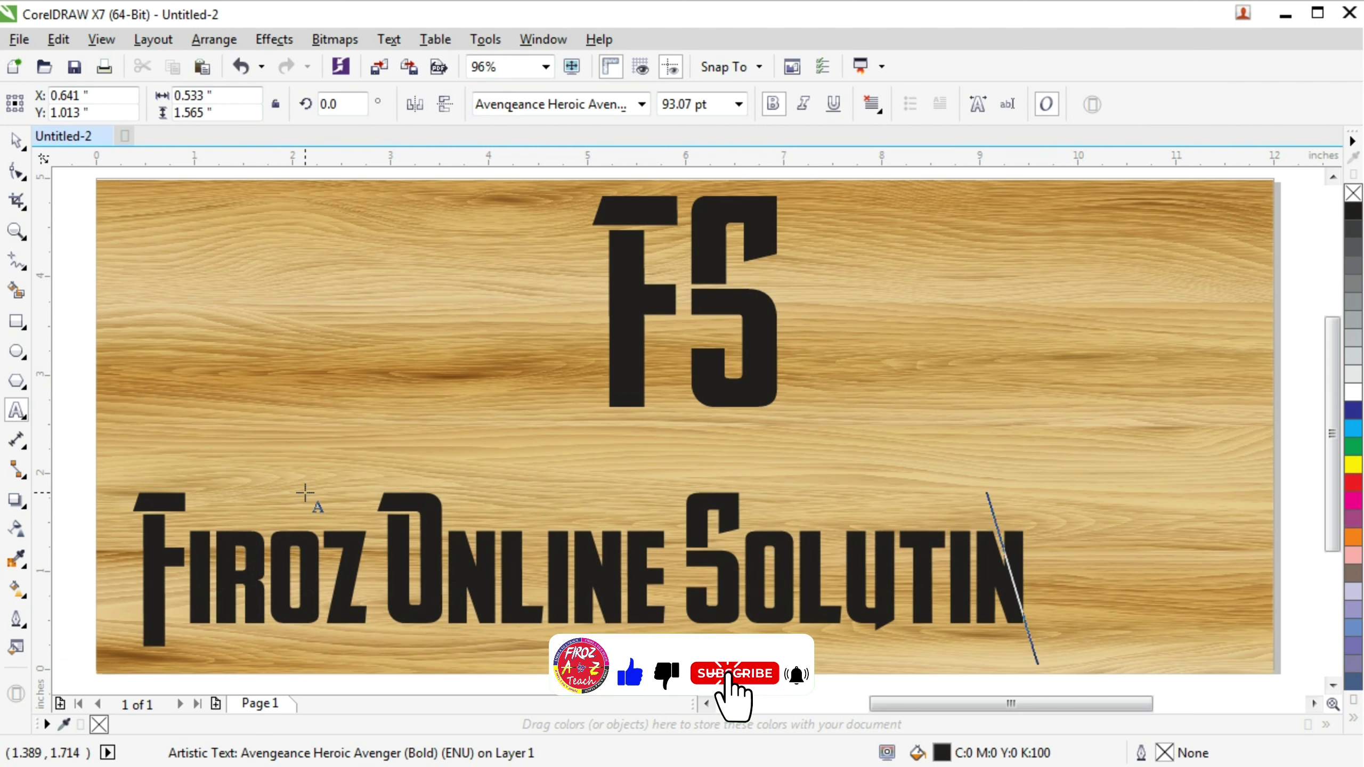
pyautogui.press('BackSpace')
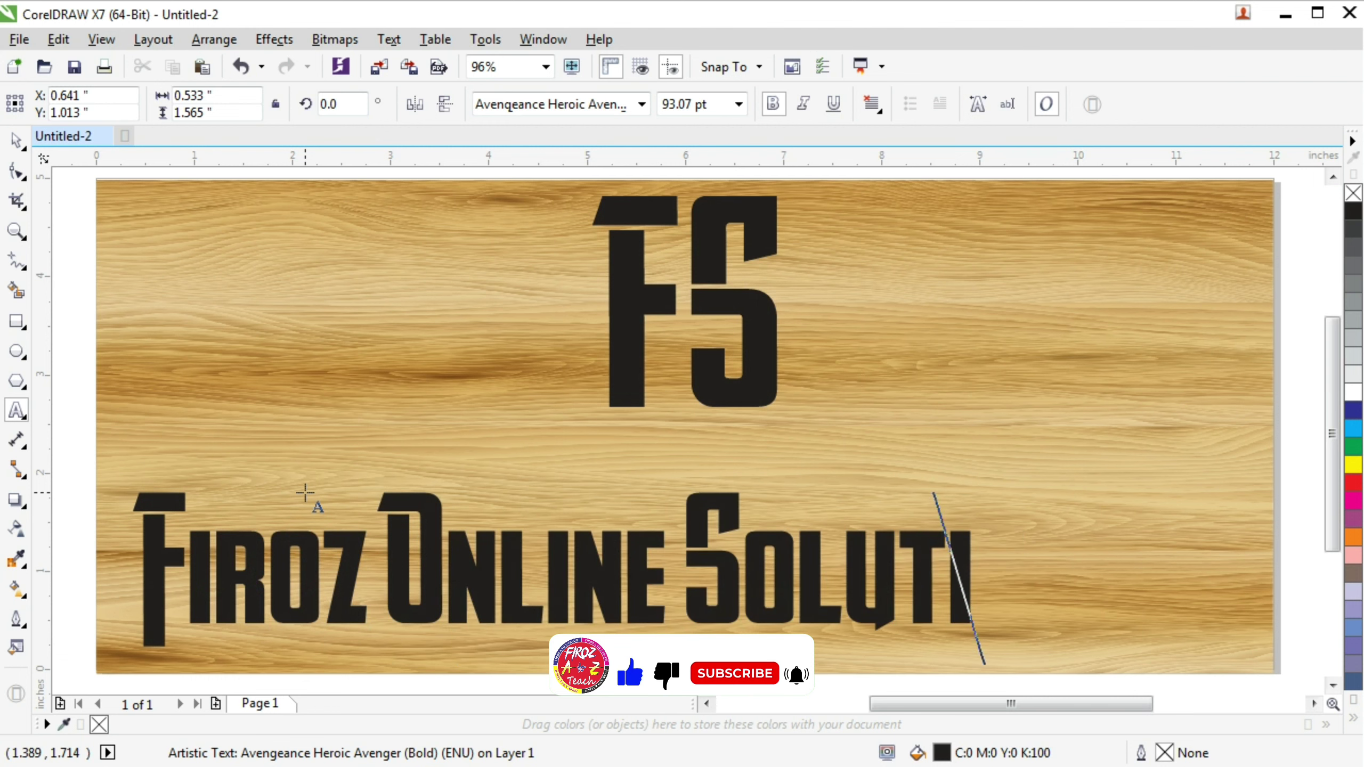
pyautogui.write('on Work')
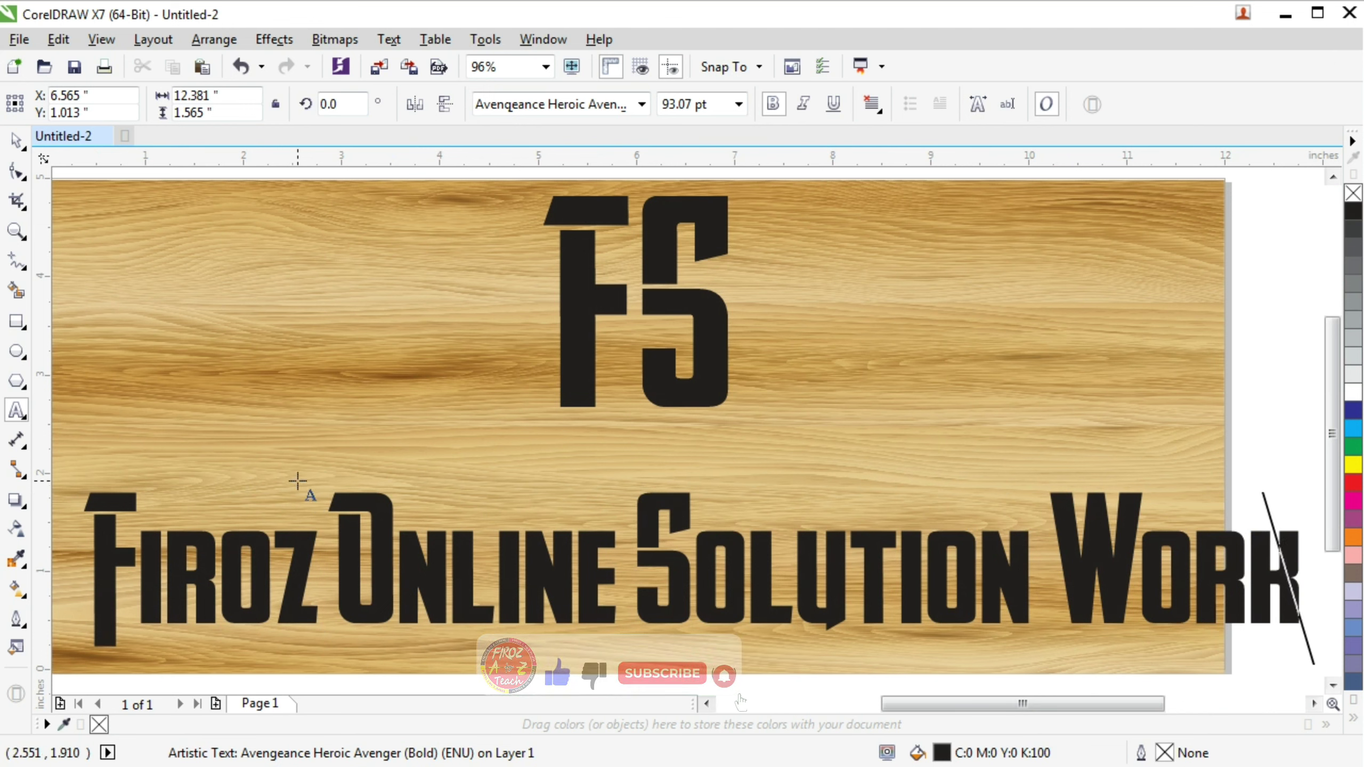
# Narrow the Firoz Online Solution Work line to about 11.39 in wide and centre it horizontally on the wood image
pyautogui.hotkey('ctrl', 'space')
pyautogui.press('F4')
pyautogui.moveTo(1302, 574); pyautogui.dragTo(1203, 570)
pyautogui.keyDown('shift'); pyautogui.click(1102, 450); pyautogui.keyUp('shift')
pyautogui.click(1253, 463)
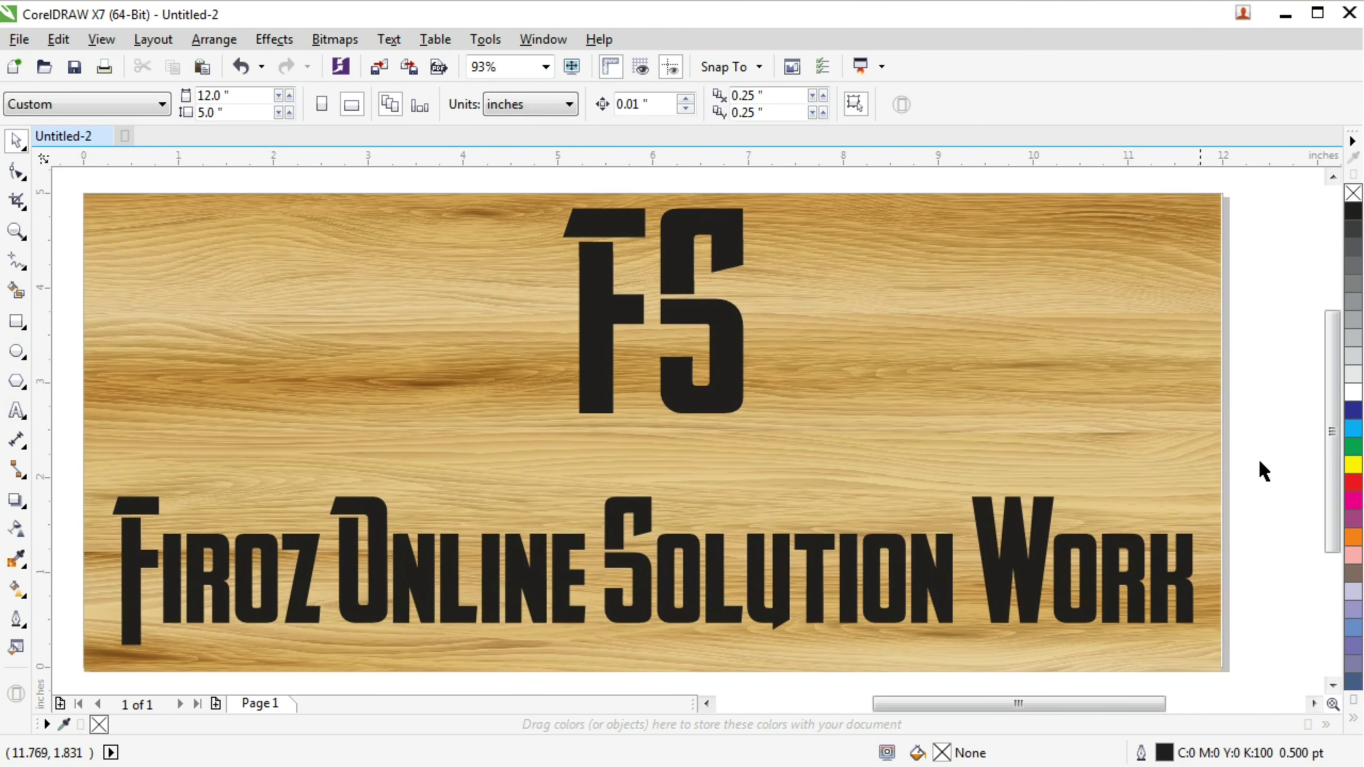
pyautogui.press('F4')
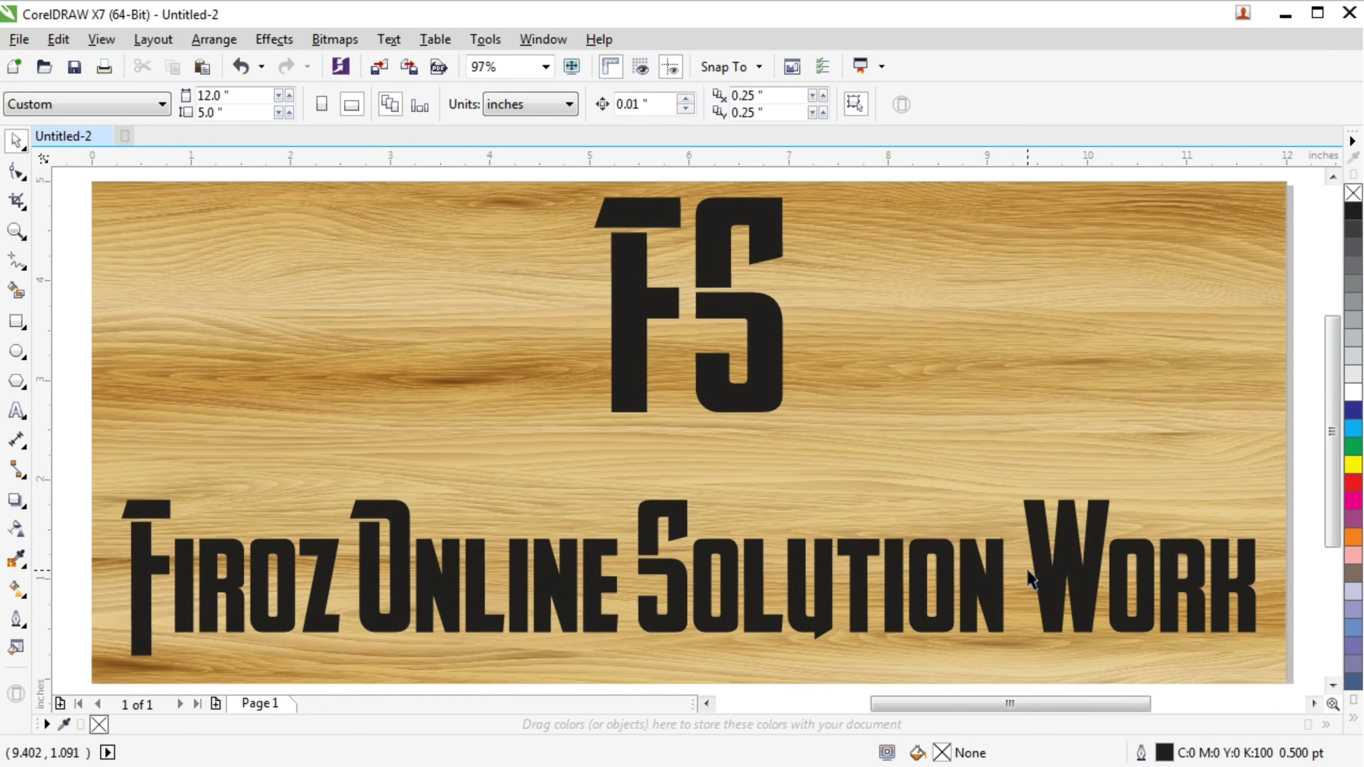
# Make the large FS text bold and enlarge it from its centre to about 2.06 by 2.77 in
pyautogui.click(763, 336)
pyautogui.click(774, 104)
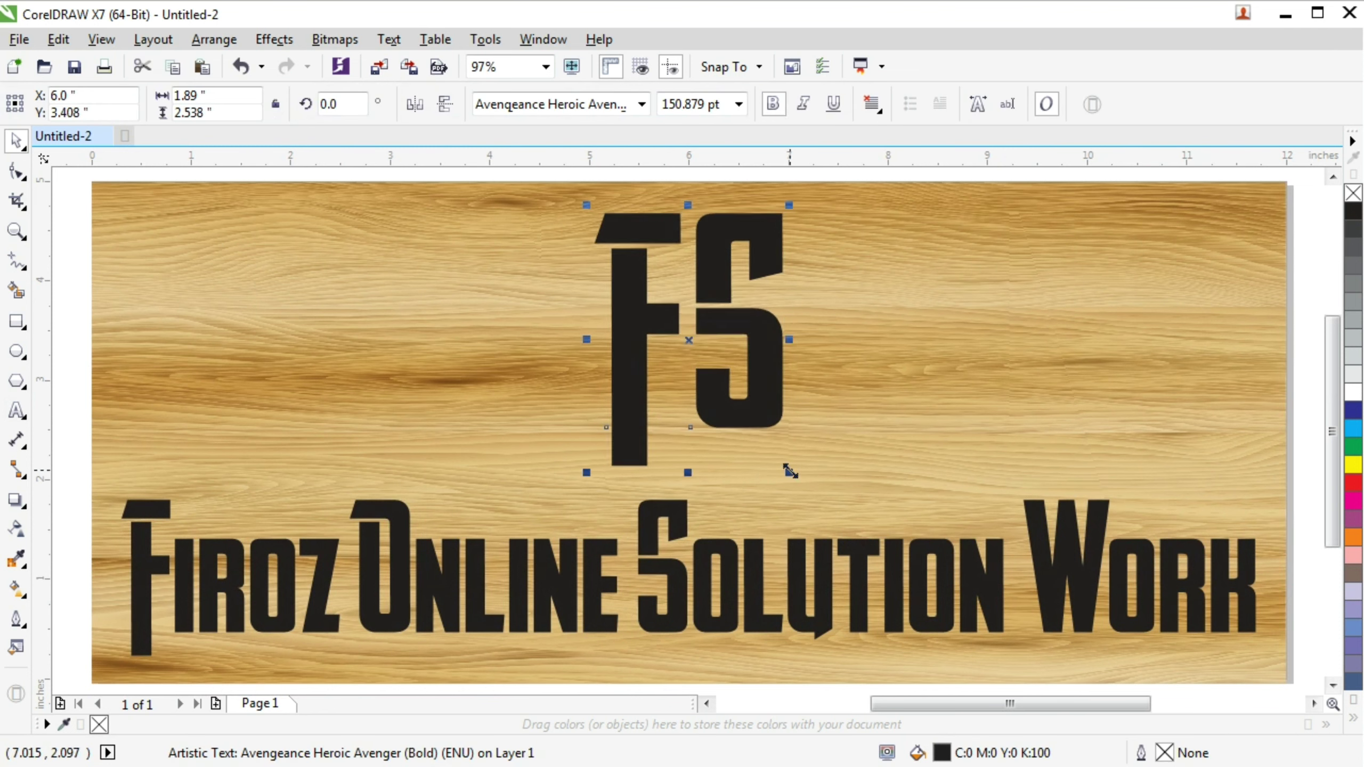
pyautogui.moveTo(790, 470); pyautogui.dragTo(800, 484)
# Stretch the Firoz Online Solution Work line to about 1.67 in high and shift it slightly down the wood image
pyautogui.click(670, 518)
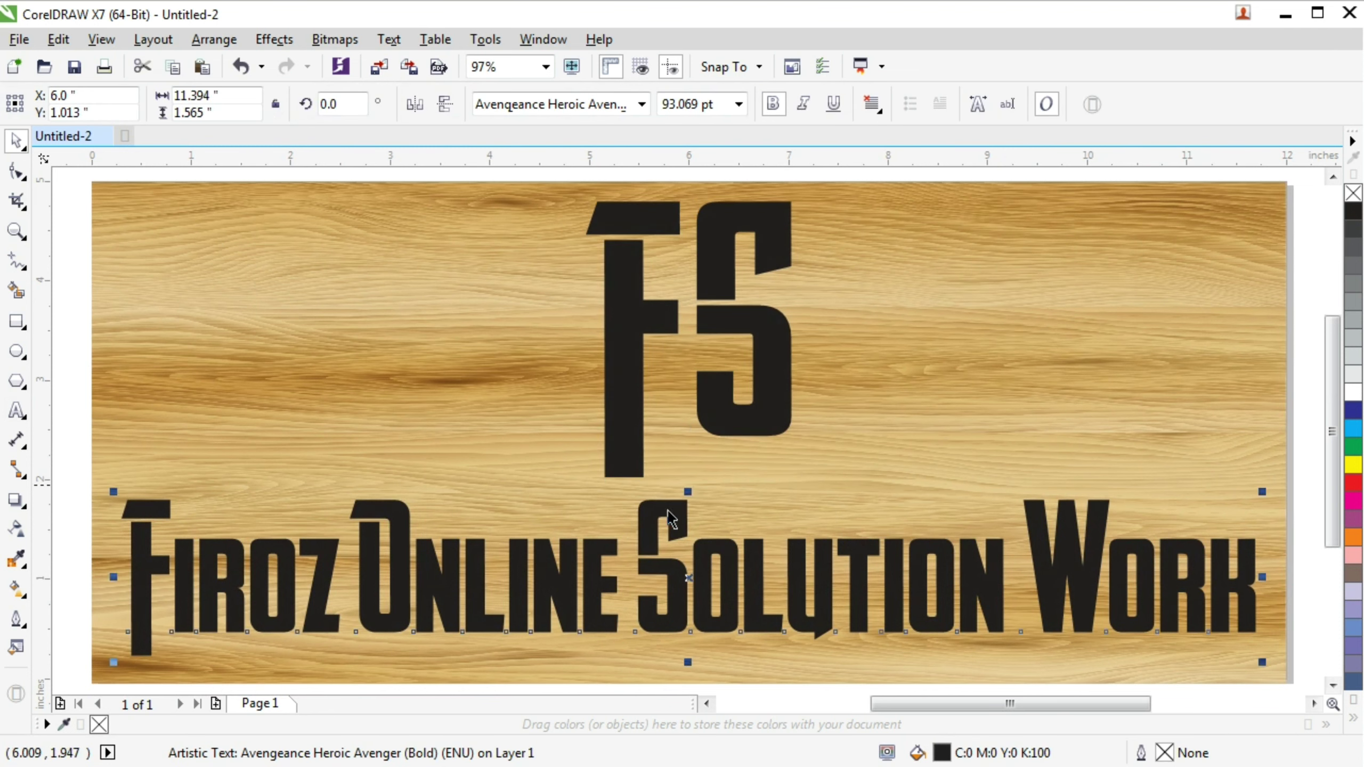
pyautogui.moveTo(688, 487); pyautogui.dragTo(679, 468)
pyautogui.moveTo(674, 556); pyautogui.dragTo(660, 553)
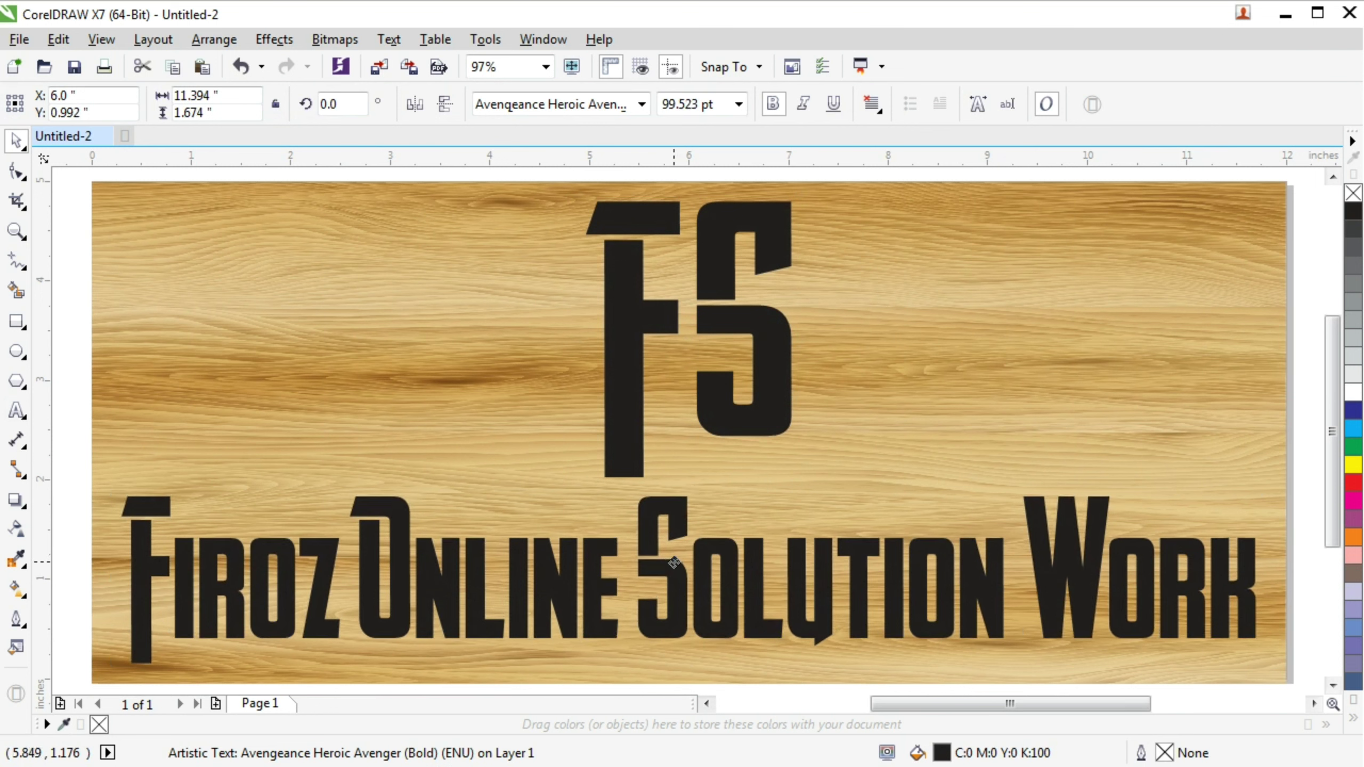
pyautogui.click(1085, 174)
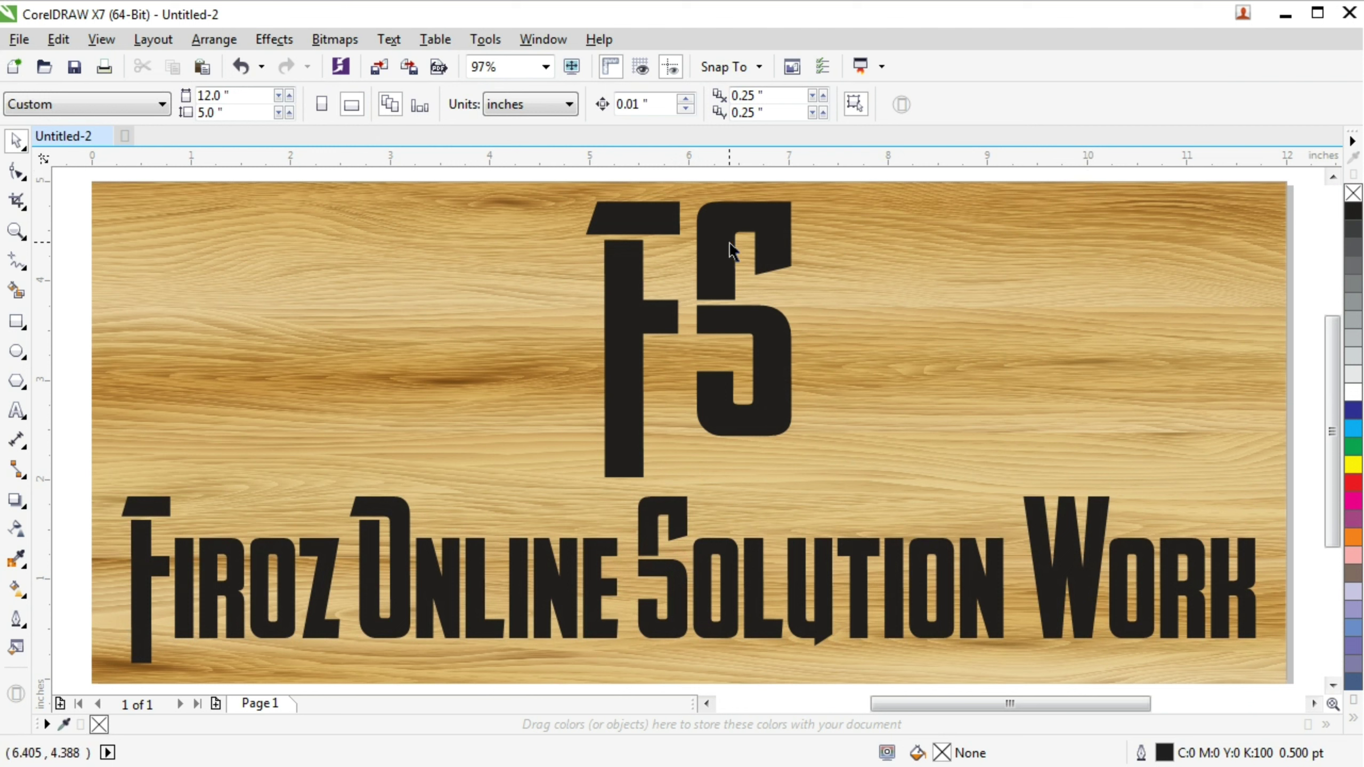
# Trim the wood image with the FS text and the Firoz Online Solution Work line
pyautogui.click(723, 258)
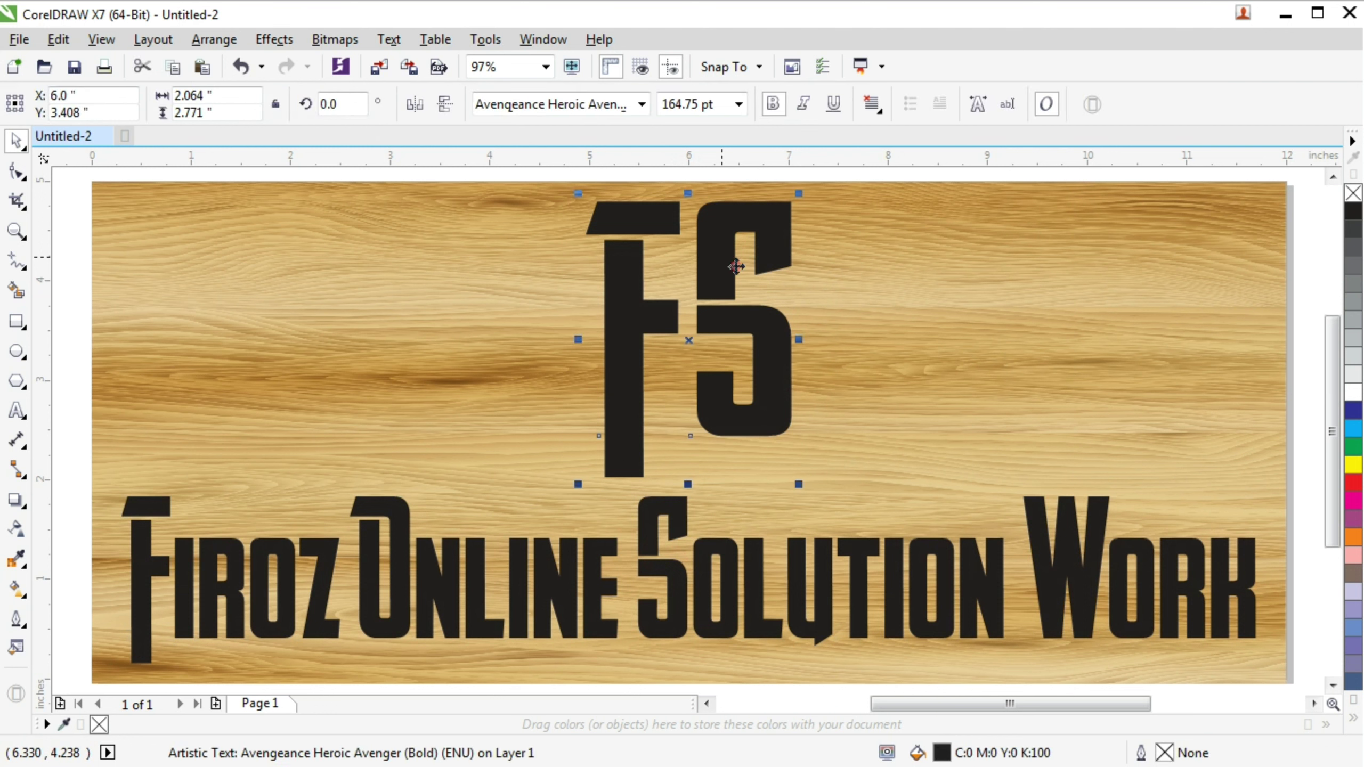
pyautogui.keyDown('shift'); pyautogui.click(643, 502); pyautogui.keyUp('shift')
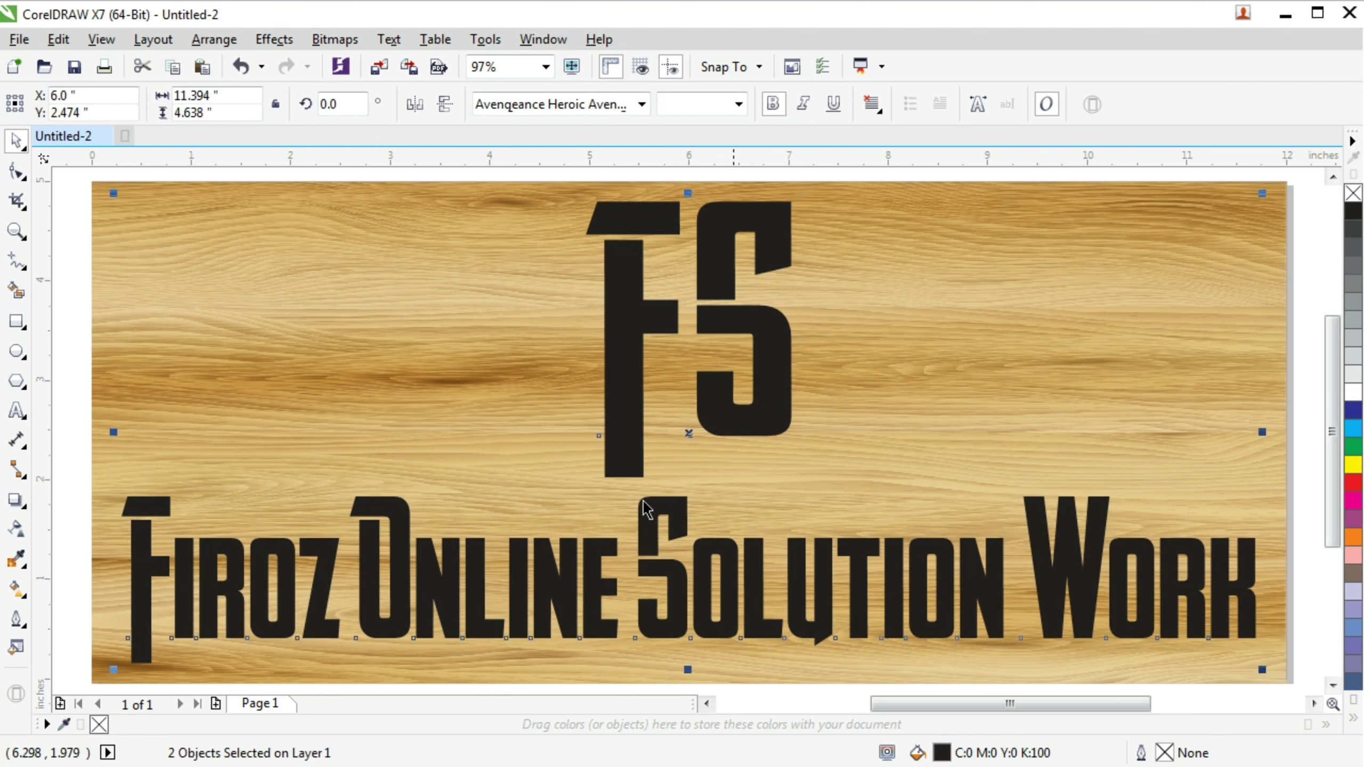
pyautogui.keyDown('shift'); pyautogui.click(961, 242); pyautogui.keyUp('shift')
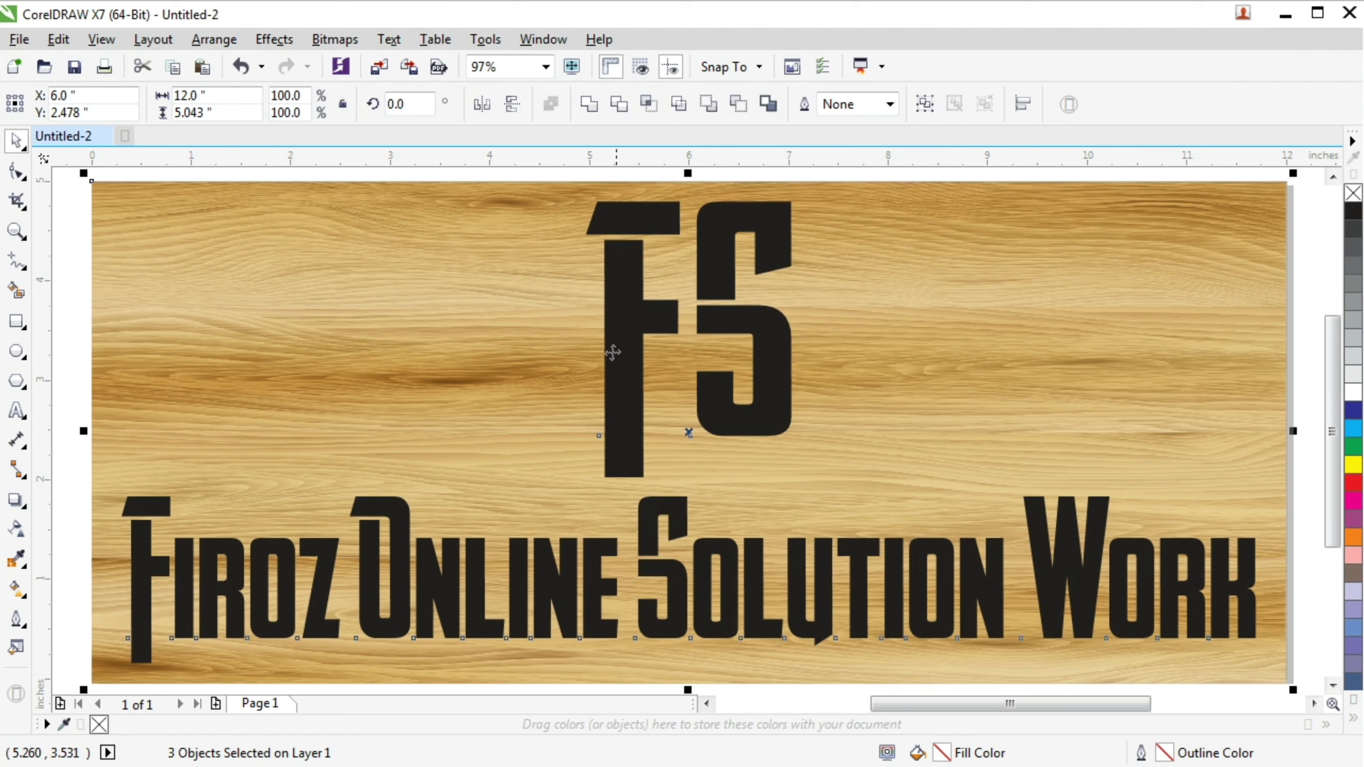
pyautogui.click(625, 109)
pyautogui.click(623, 171)
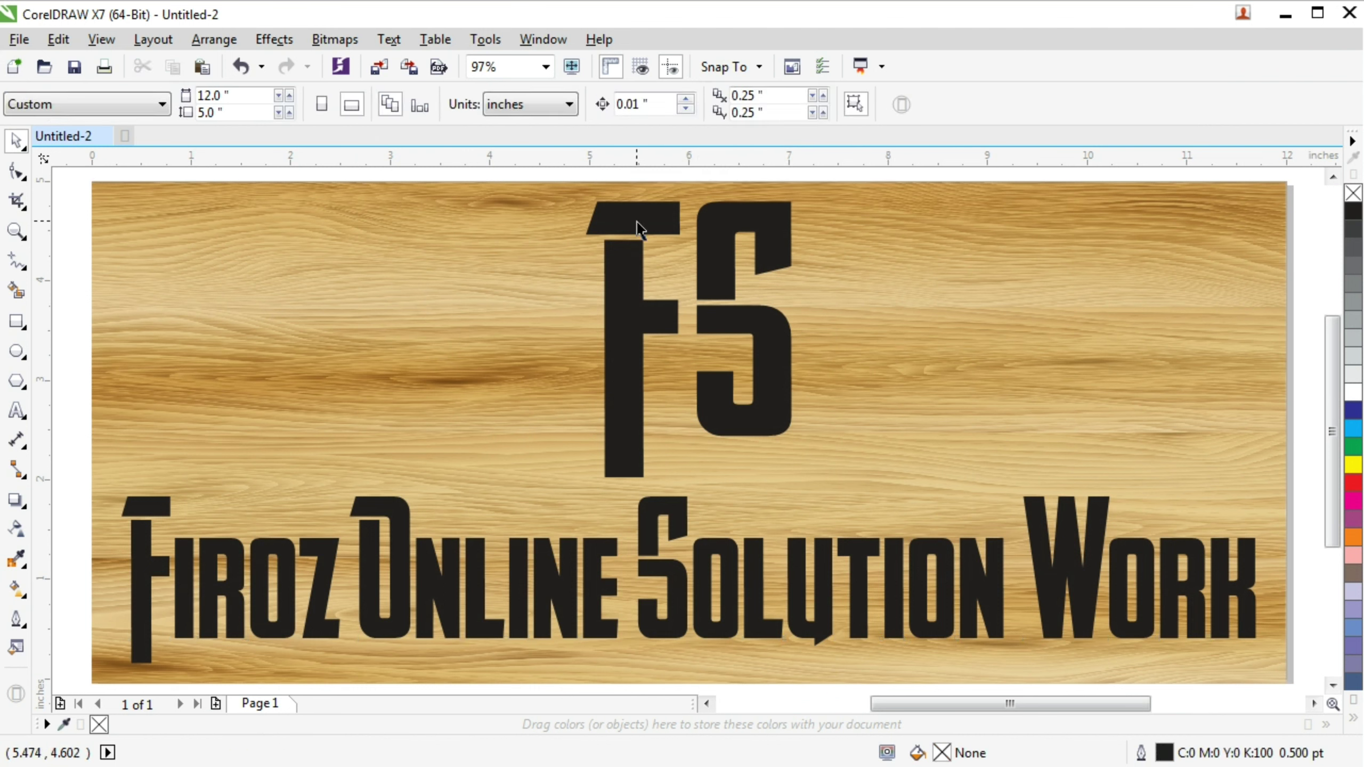
# Delete the black FS text and the black Firoz Online Solution Work line from the trimmed wood image
pyautogui.click(639, 229)
pyautogui.rightClick(637, 225)
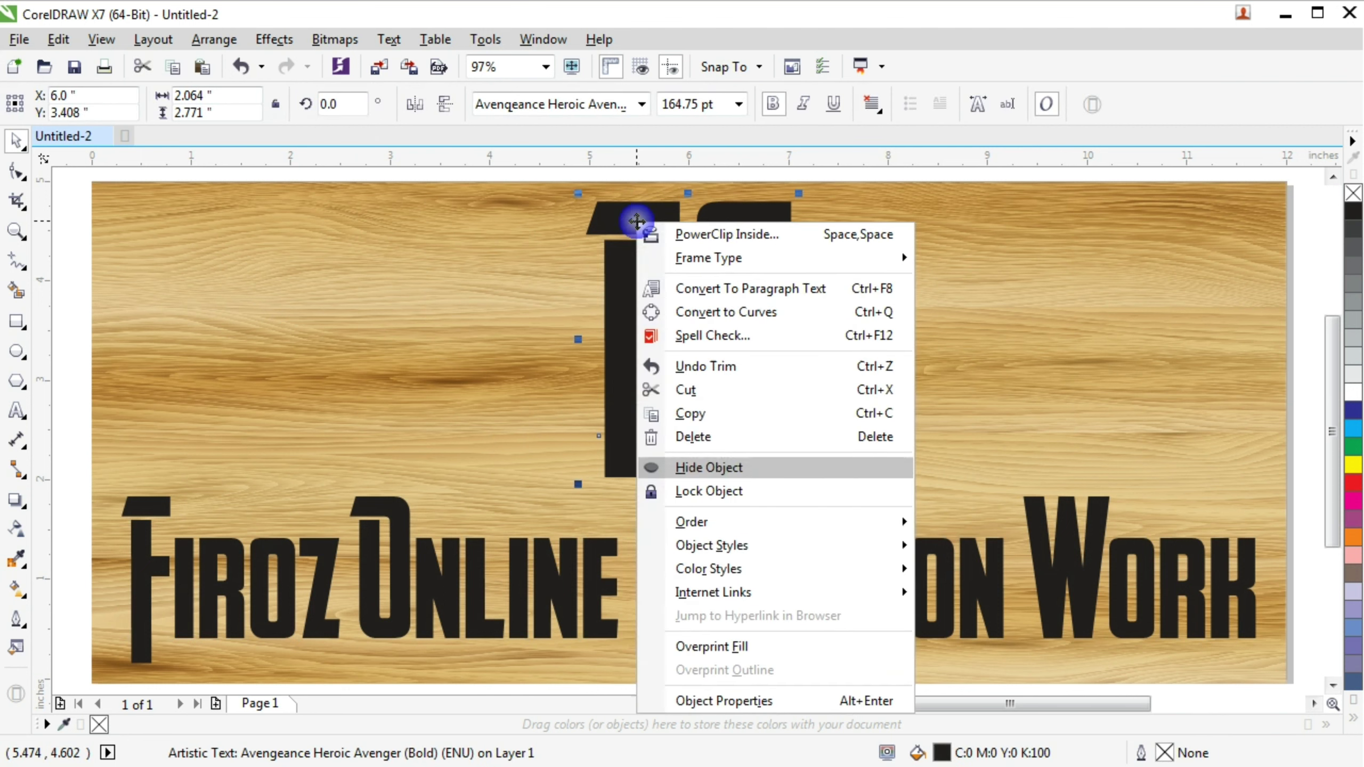
pyautogui.click(707, 437)
pyautogui.rightClick(682, 524)
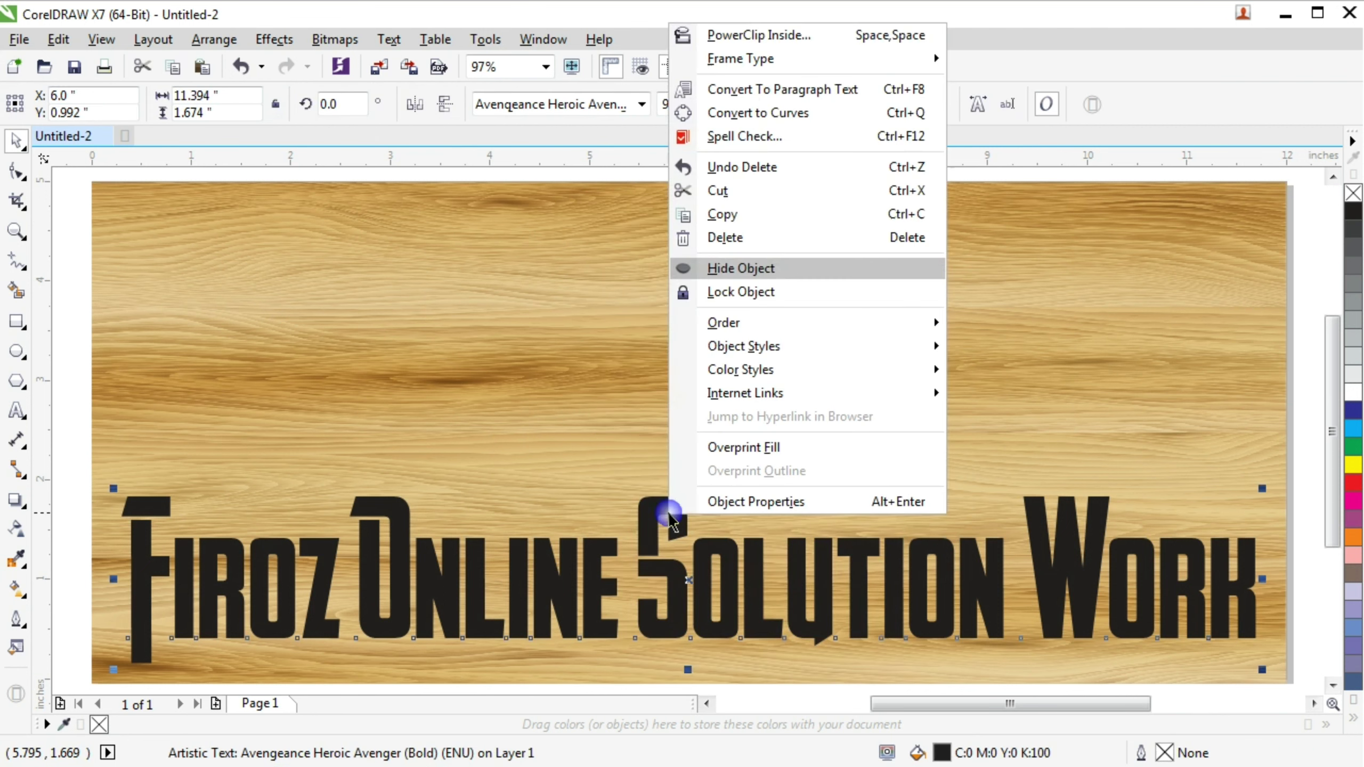
pyautogui.click(724, 239)
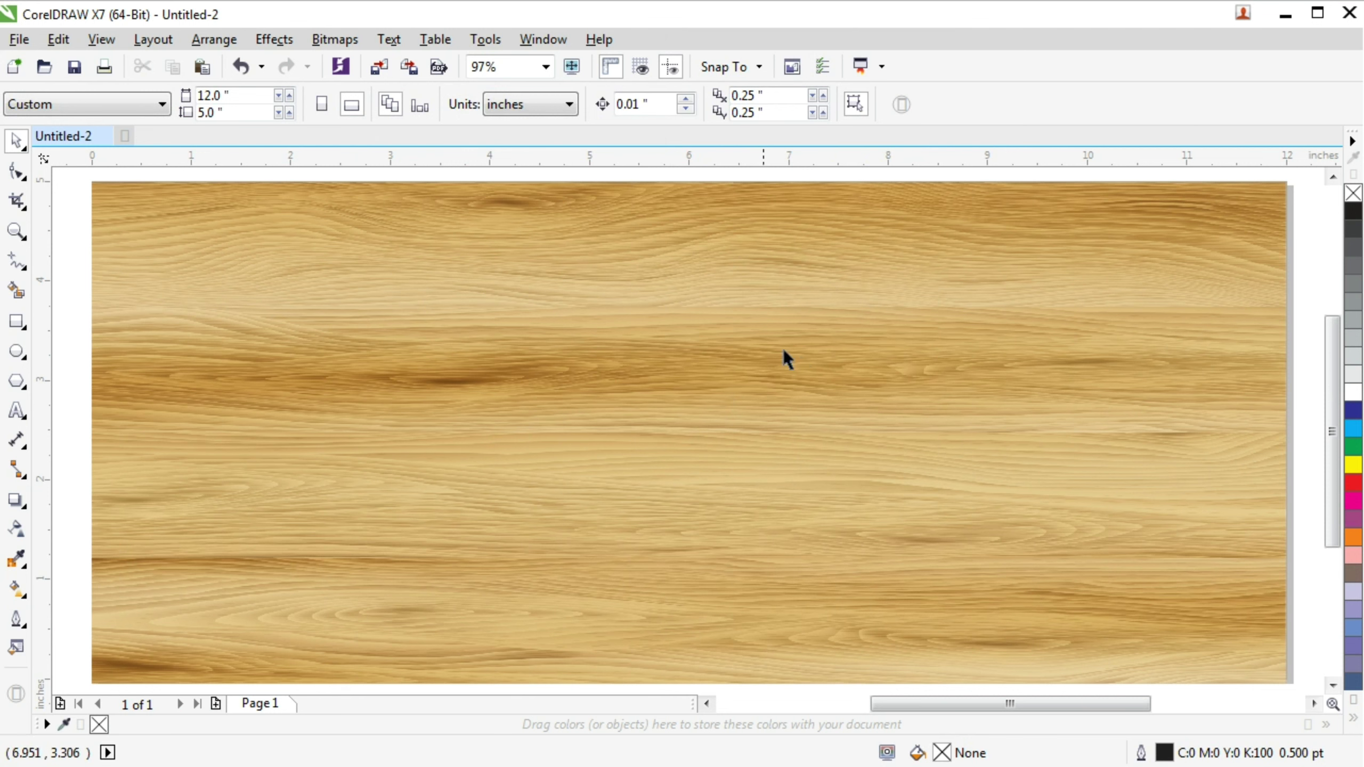
# Apply a Gamma adjustment with a value of 1.50 to the trimmed wood image
pyautogui.click(1204, 253)
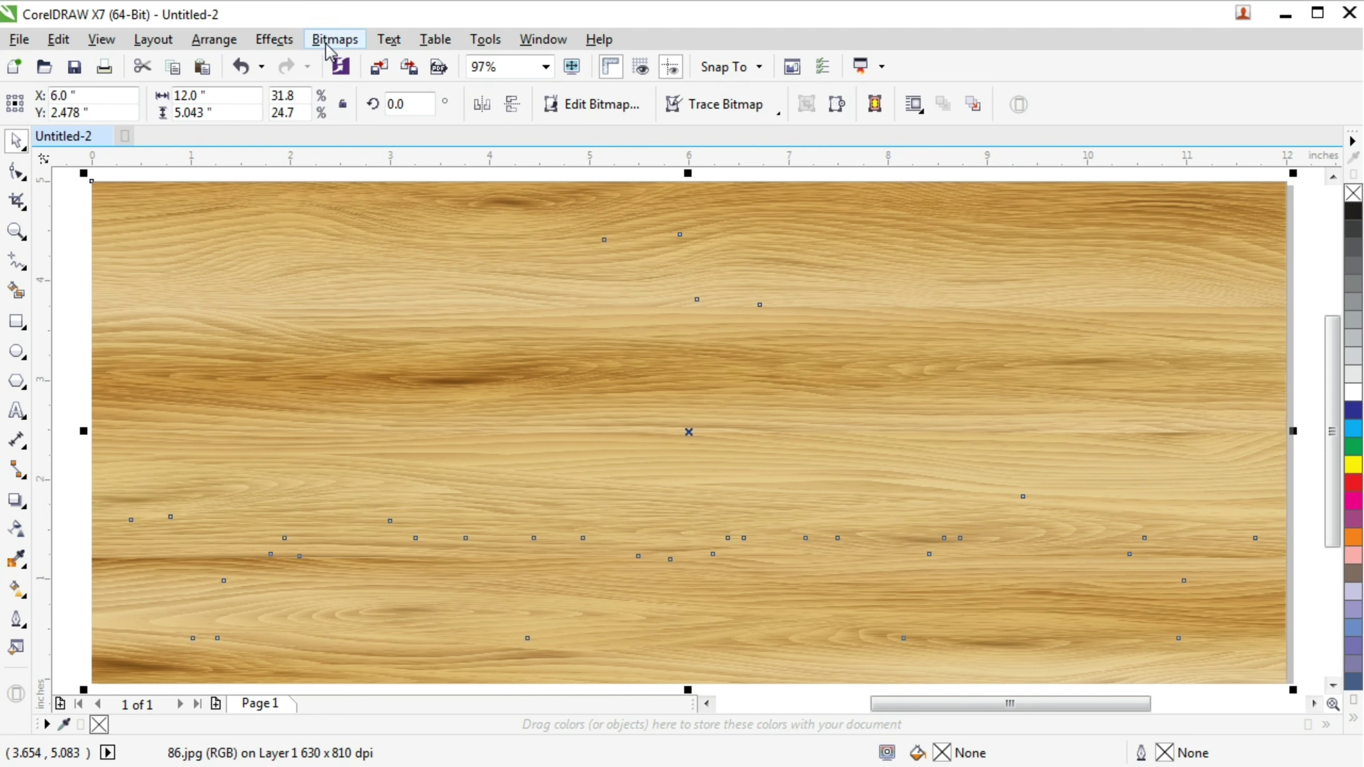
pyautogui.click(275, 40)
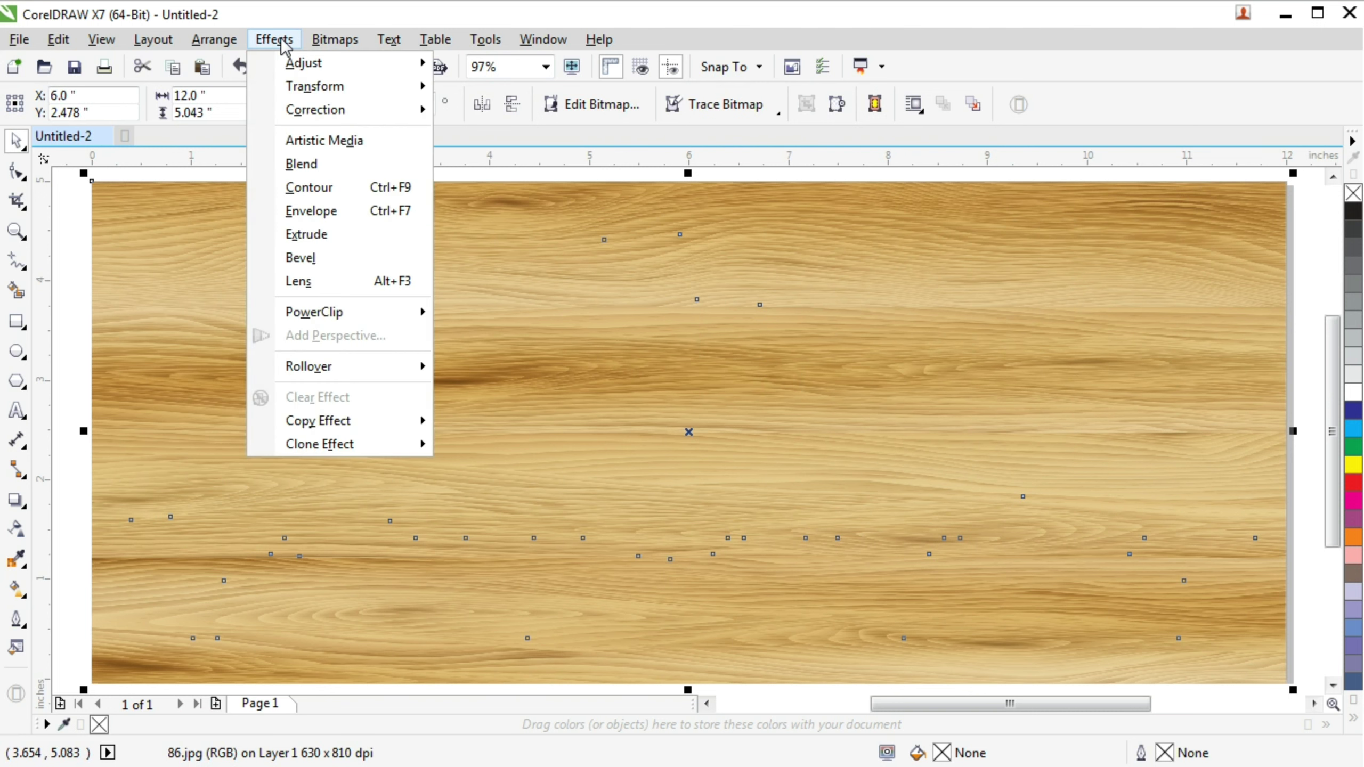
pyautogui.moveTo(295, 66)
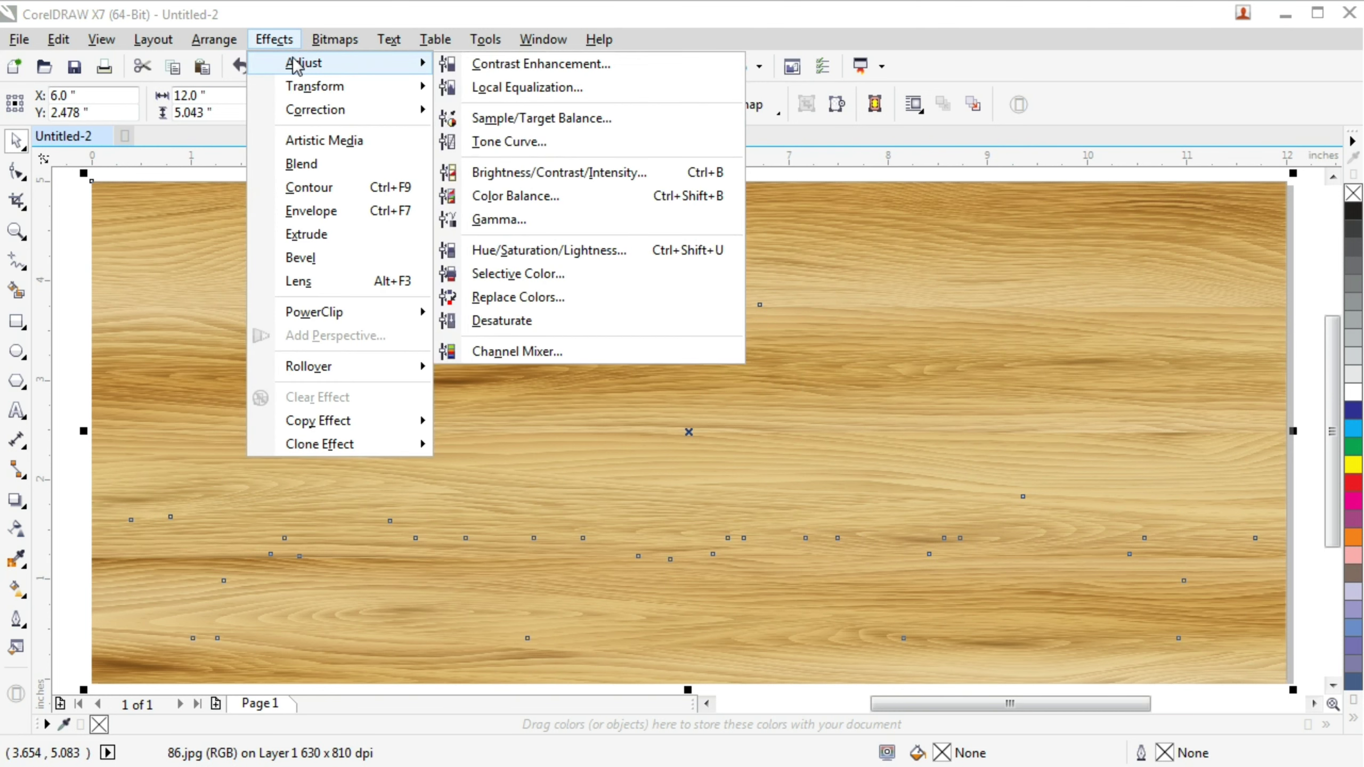
pyautogui.click(507, 220)
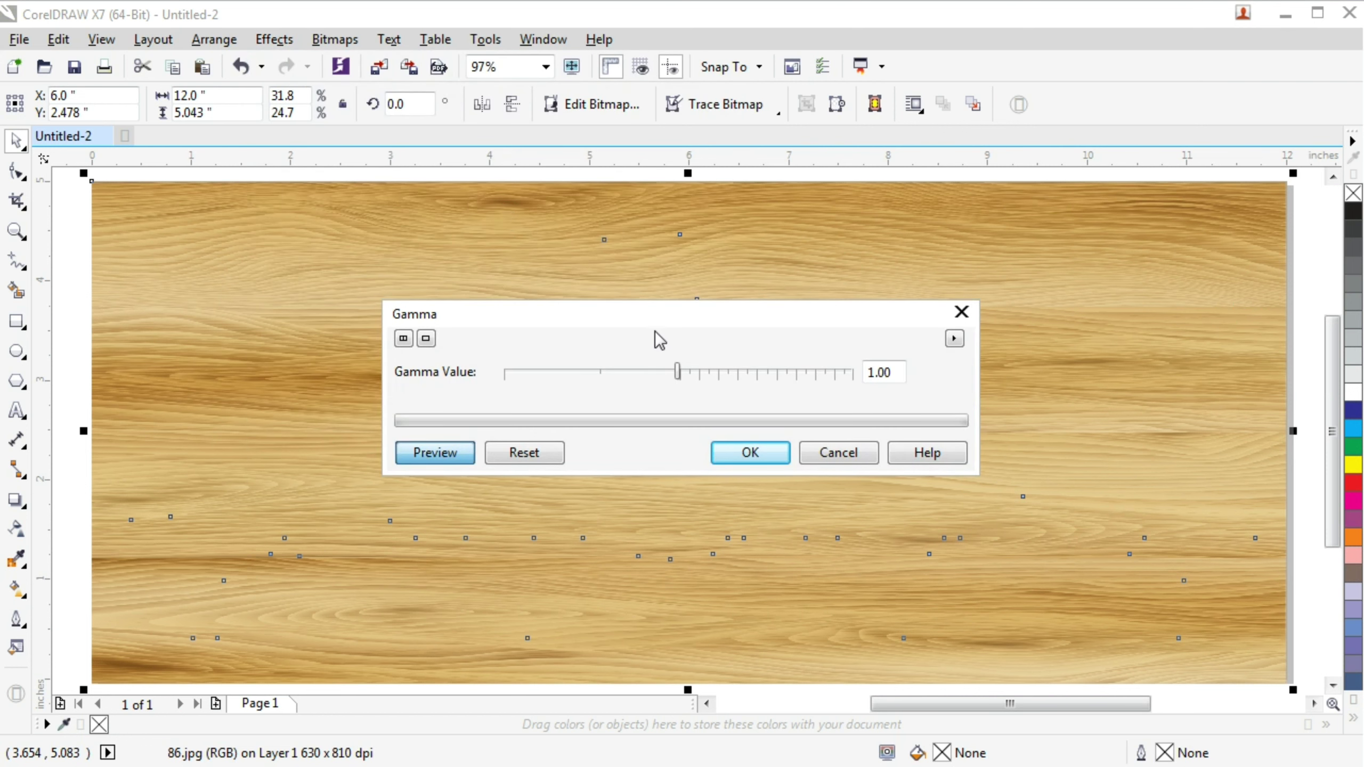
pyautogui.moveTo(714, 327); pyautogui.dragTo(1021, 292)
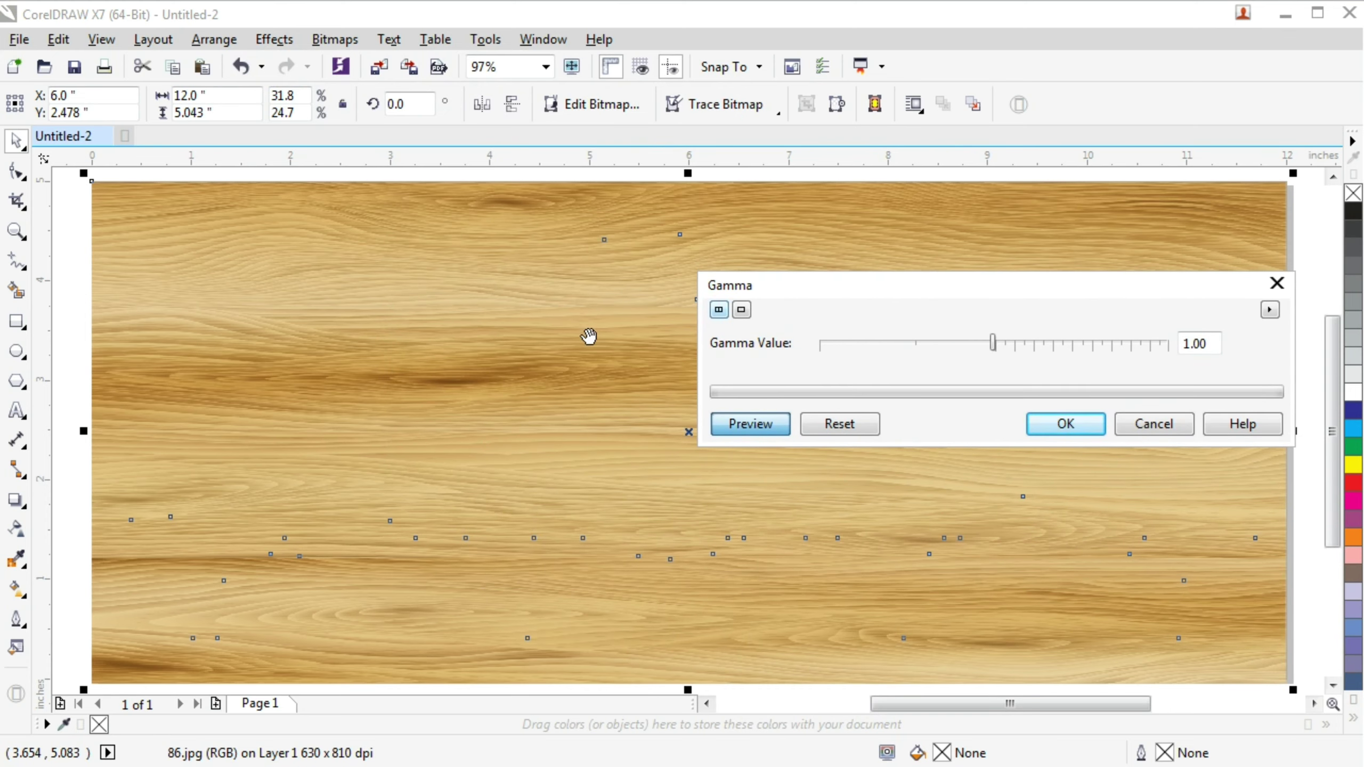
pyautogui.click(1009, 353)
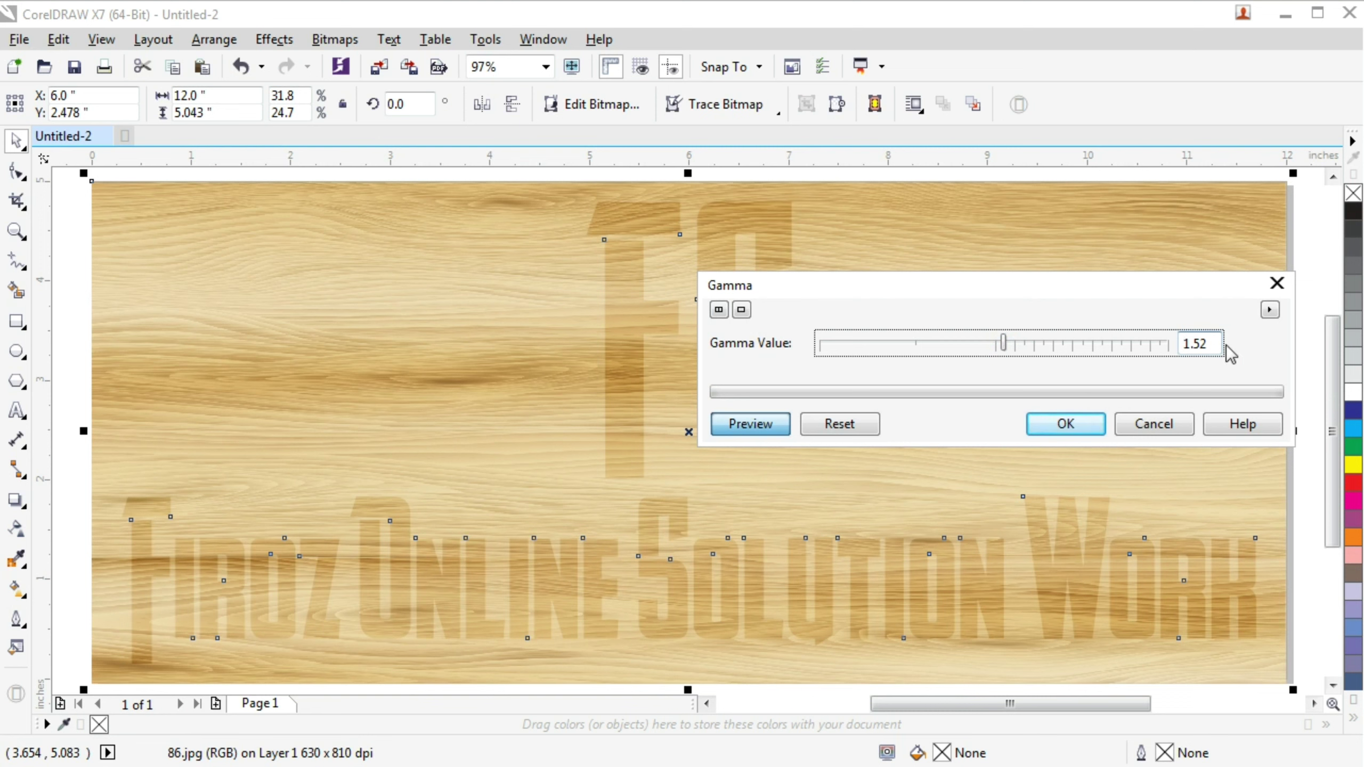
pyautogui.moveTo(1217, 343); pyautogui.dragTo(1142, 344)
pyautogui.write('1.50')
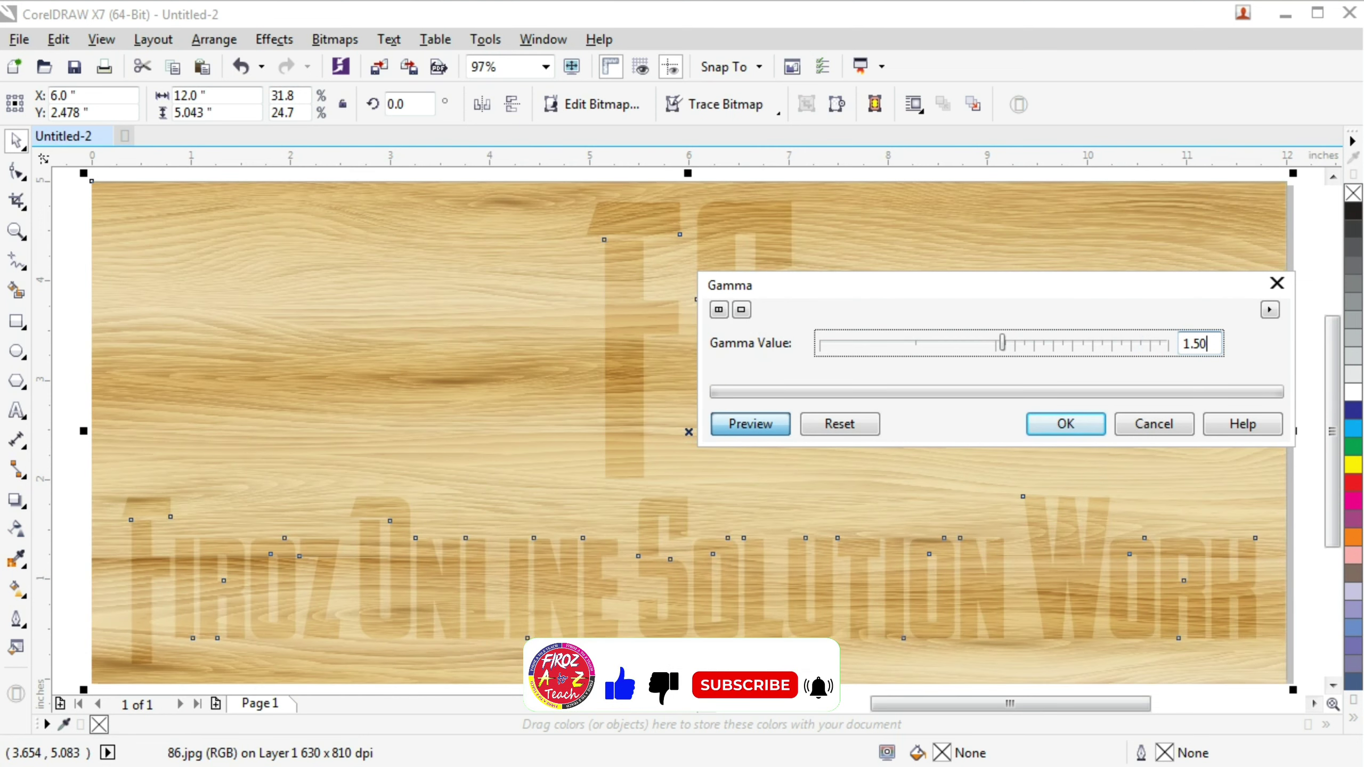
pyautogui.click(1067, 426)
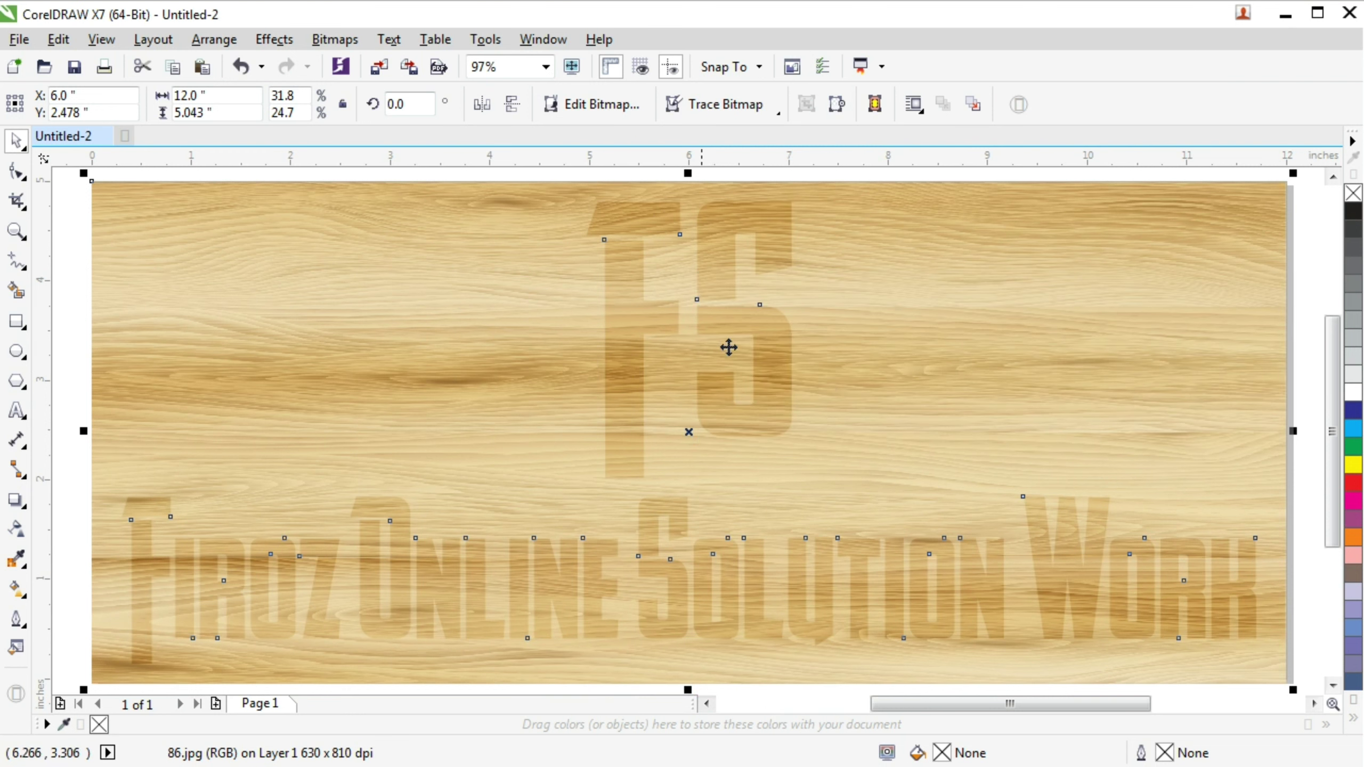
# Convert the trimmed wood image to a 300 dpi RGB Color (24-bit) bitmap with anti-aliasing and a transparent background
pyautogui.click(336, 39)
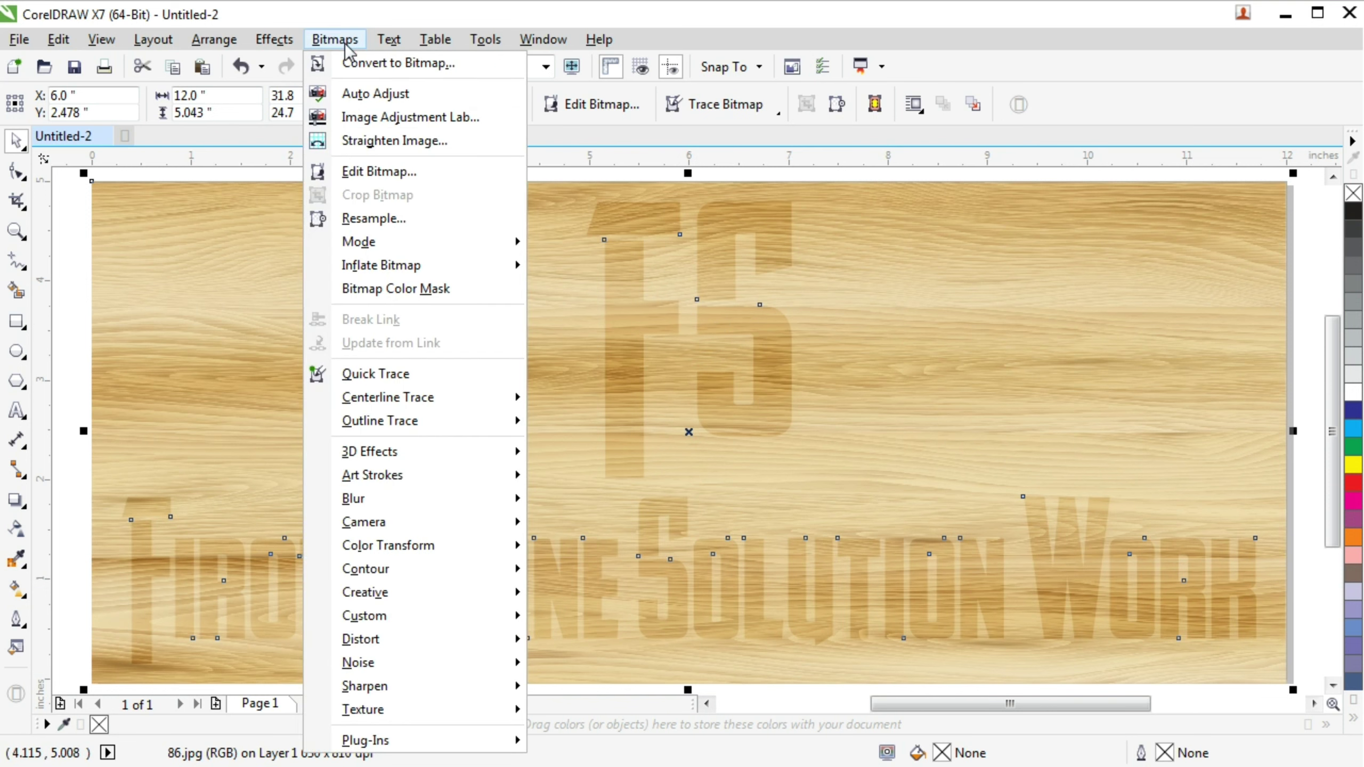
pyautogui.click(356, 59)
pyautogui.click(631, 337)
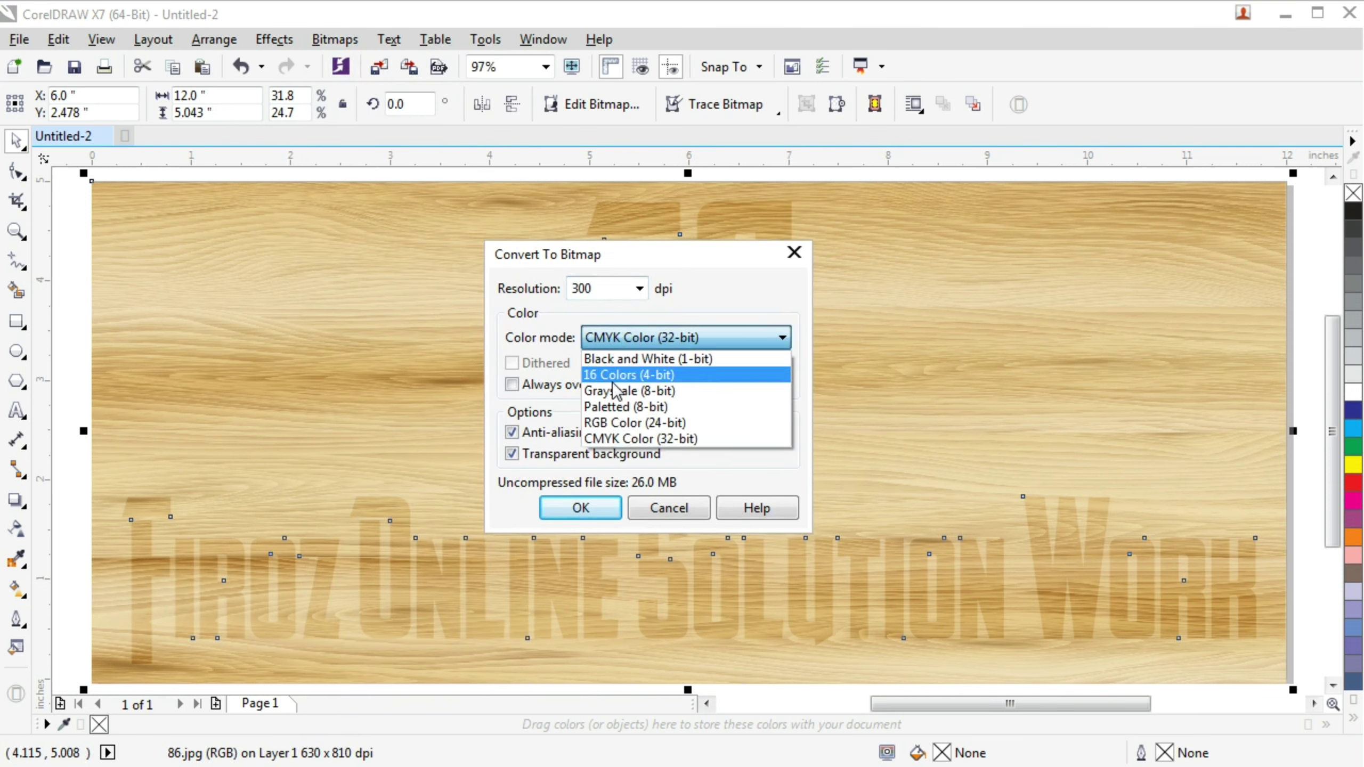
pyautogui.click(606, 420)
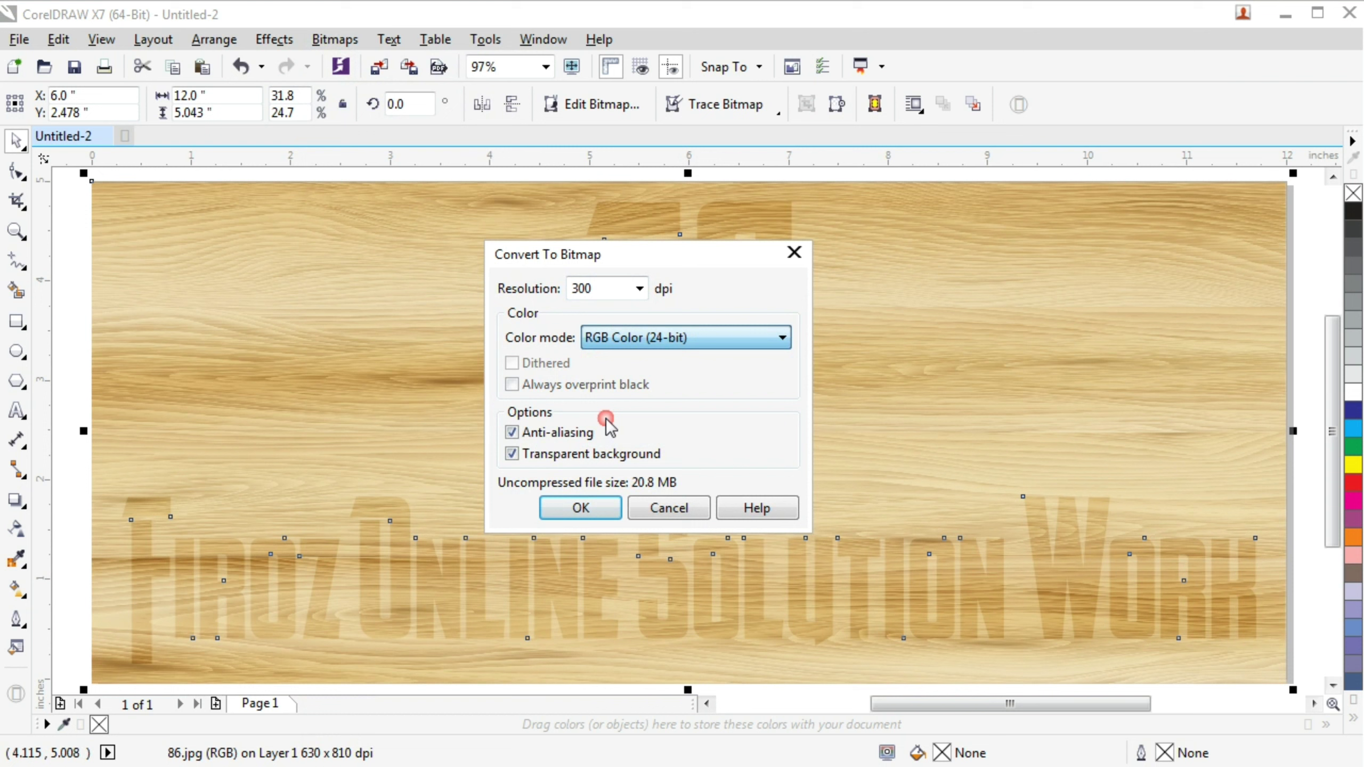
pyautogui.click(581, 508)
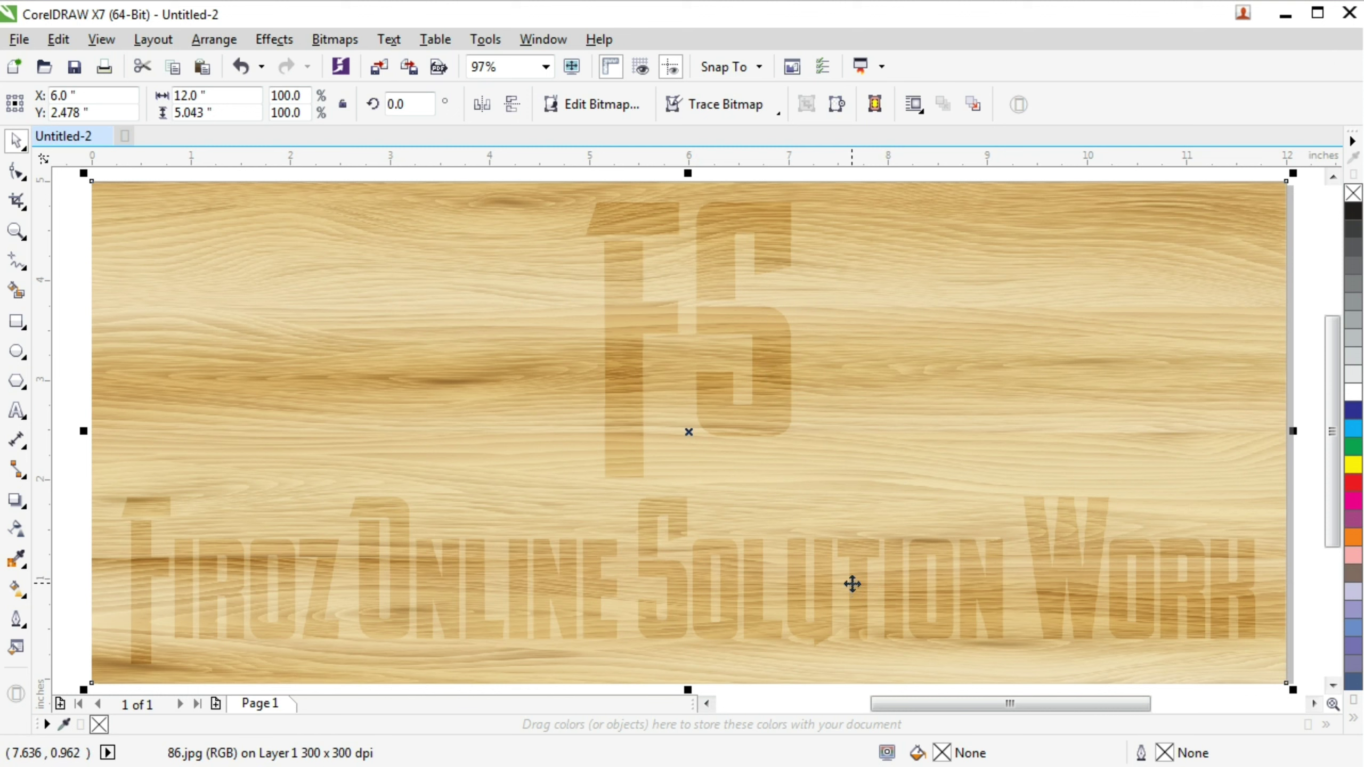
# Open the trimmed wood bitmap for editing in Corel PHOTO-PAINT and start the Plastic texture effect on it
pyautogui.click(587, 111)
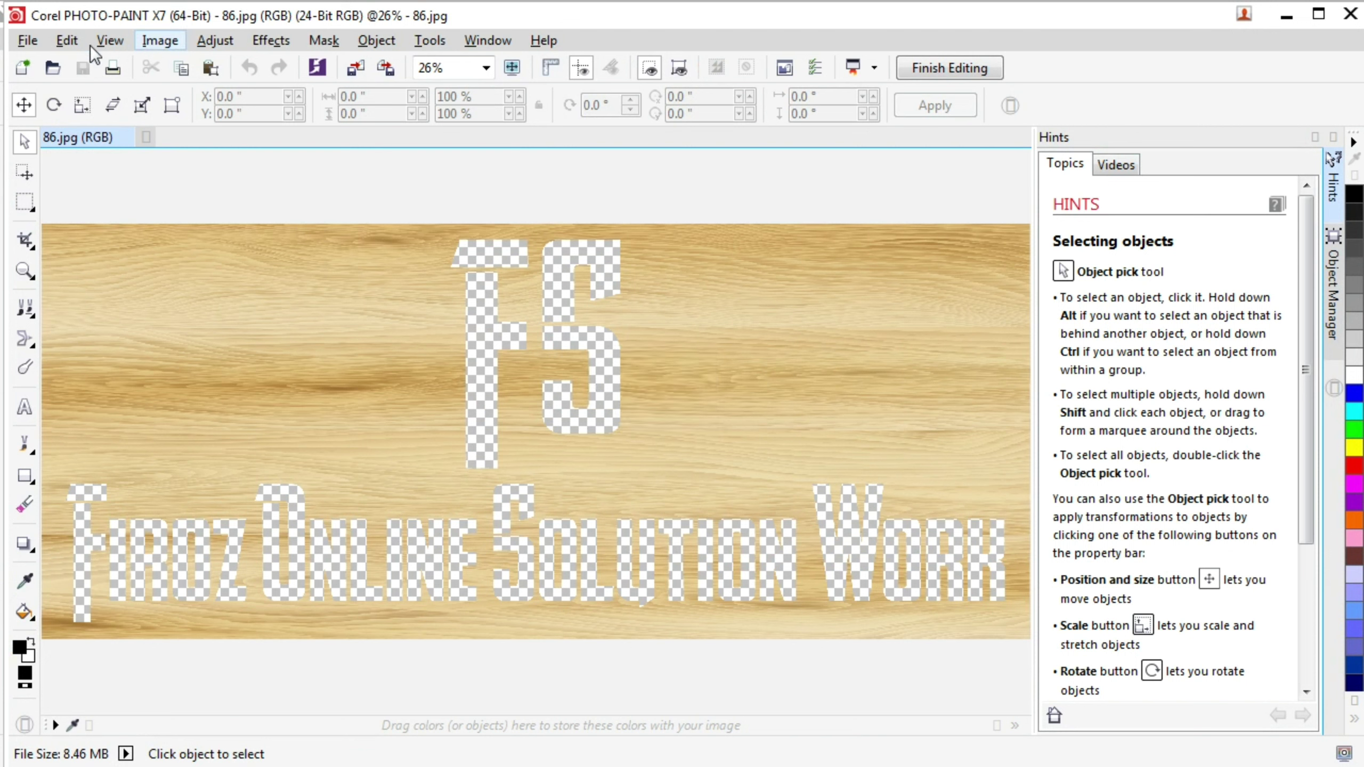
pyautogui.click(273, 38)
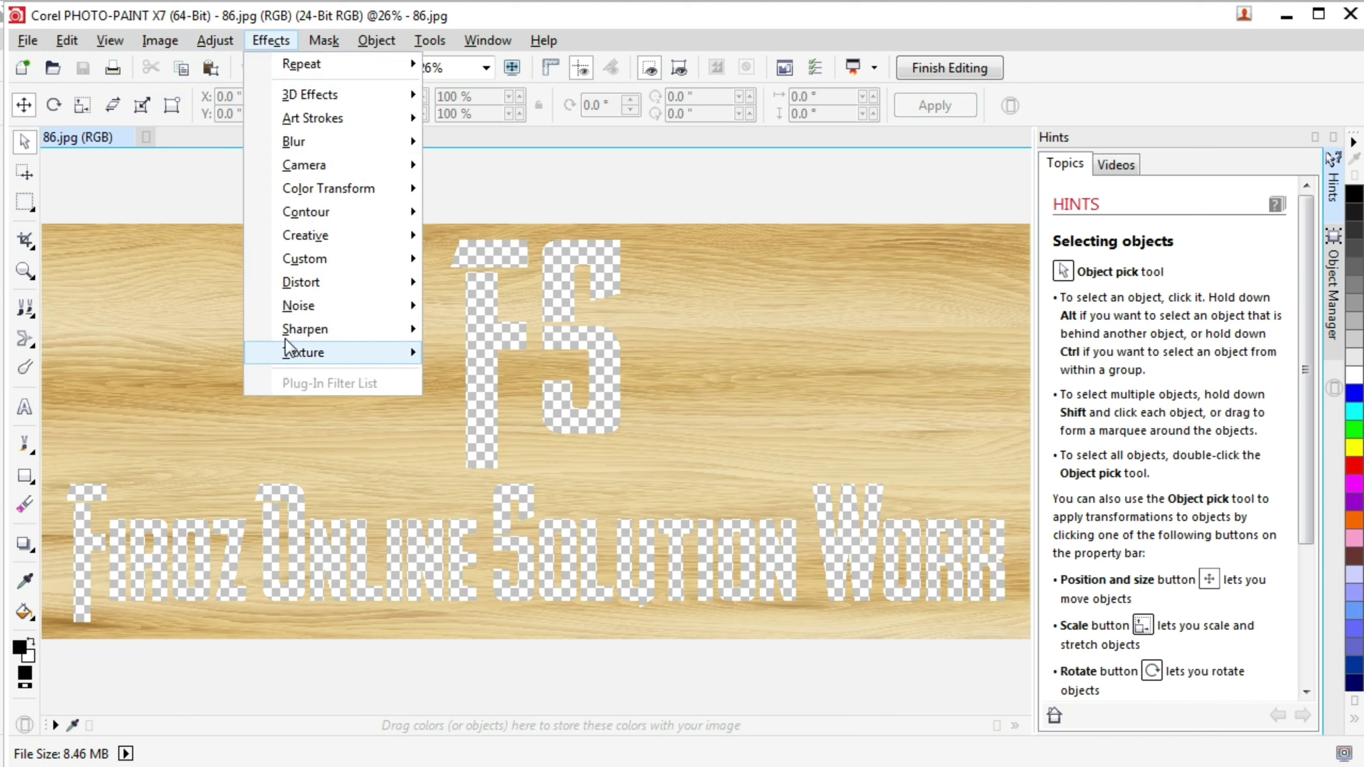
pyautogui.click(288, 352)
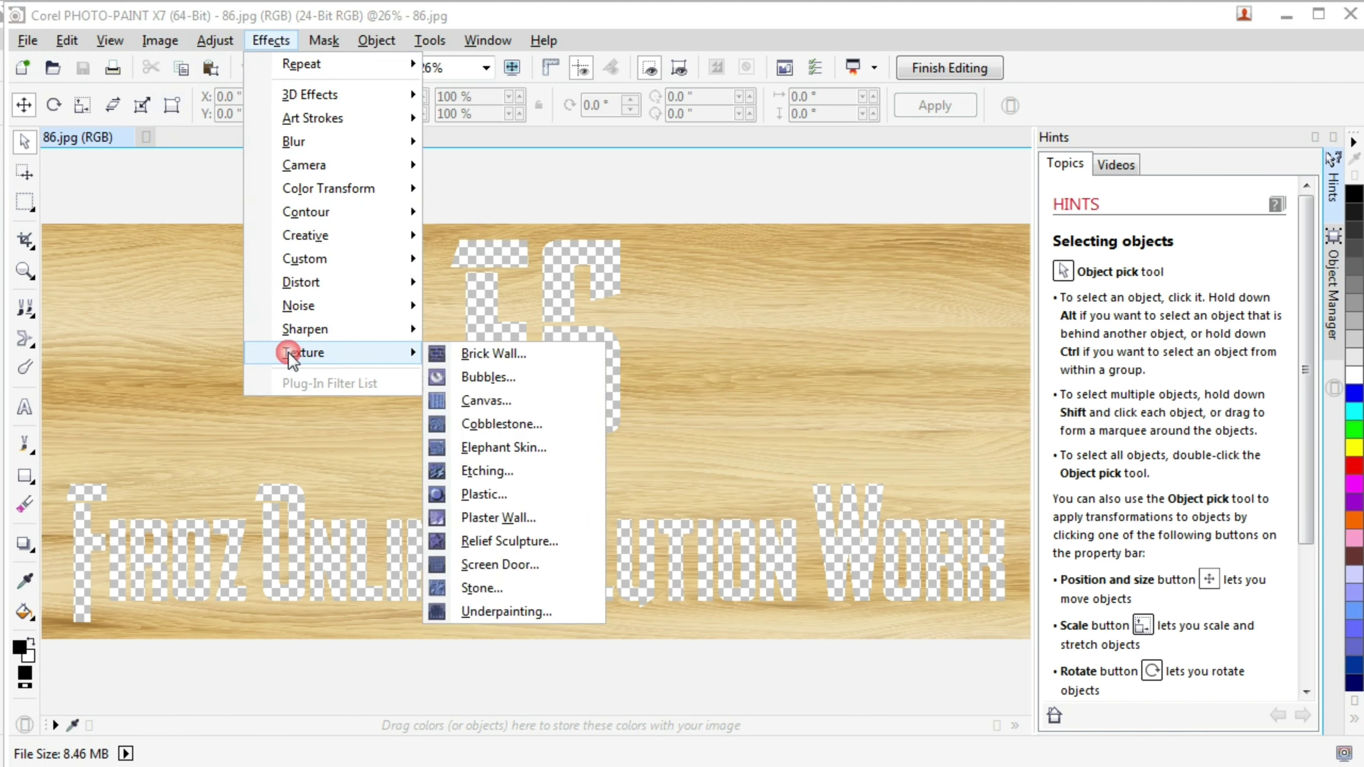
pyautogui.click(503, 495)
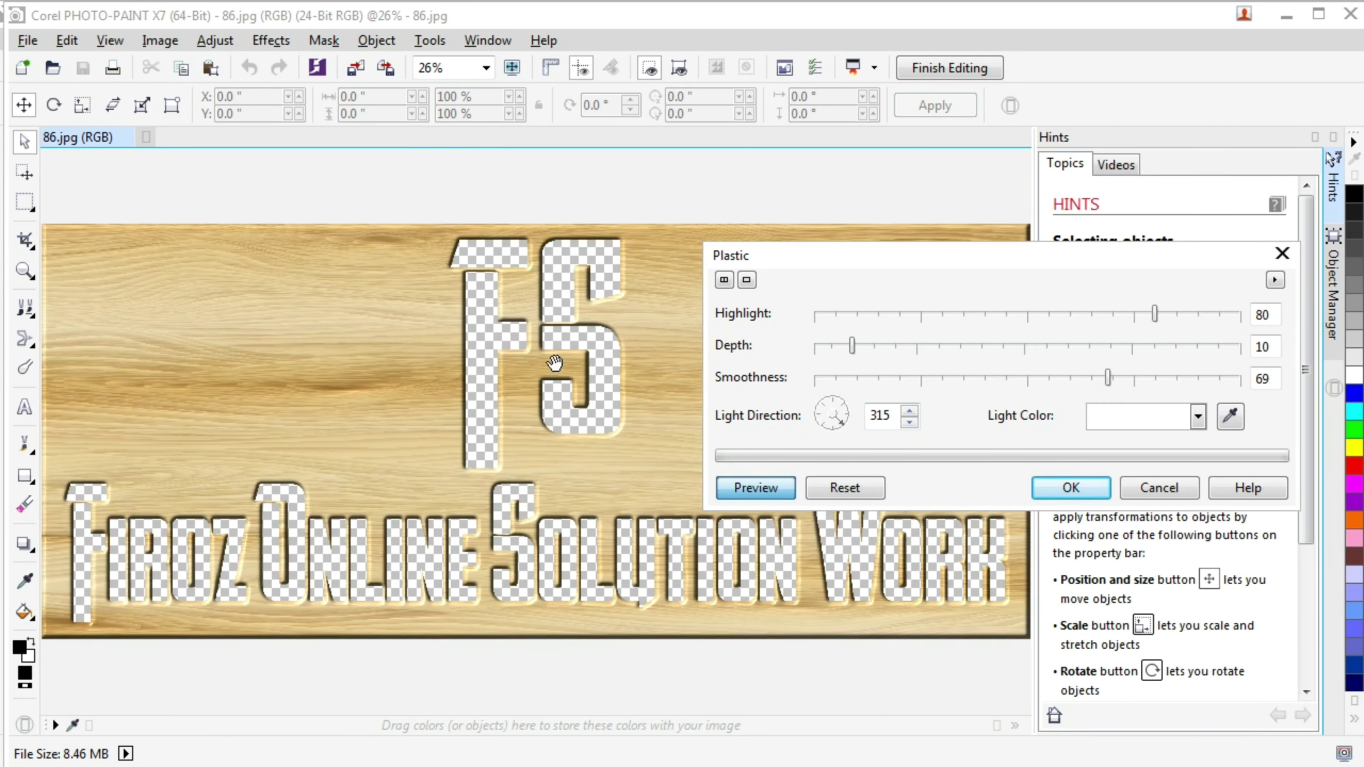
# Apply the Plastic effect to the wood bitmap with Highlight set to 80 and Smoothness set to 70
pyautogui.moveTo(1098, 384); pyautogui.dragTo(1117, 375)
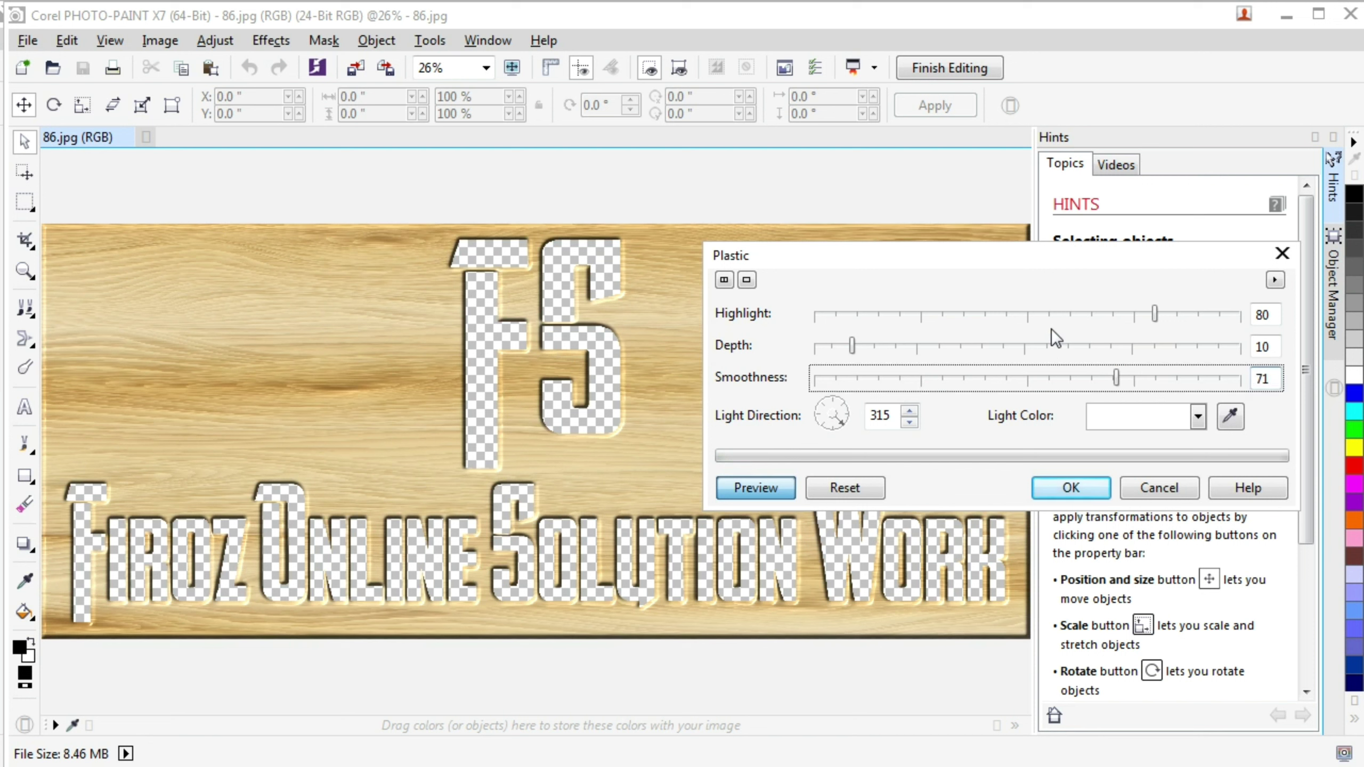
pyautogui.moveTo(1154, 314)
pyautogui.mouseDown()
pyautogui.moveTo(1140, 313)
pyautogui.moveTo(1166, 309)
pyautogui.mouseUp()
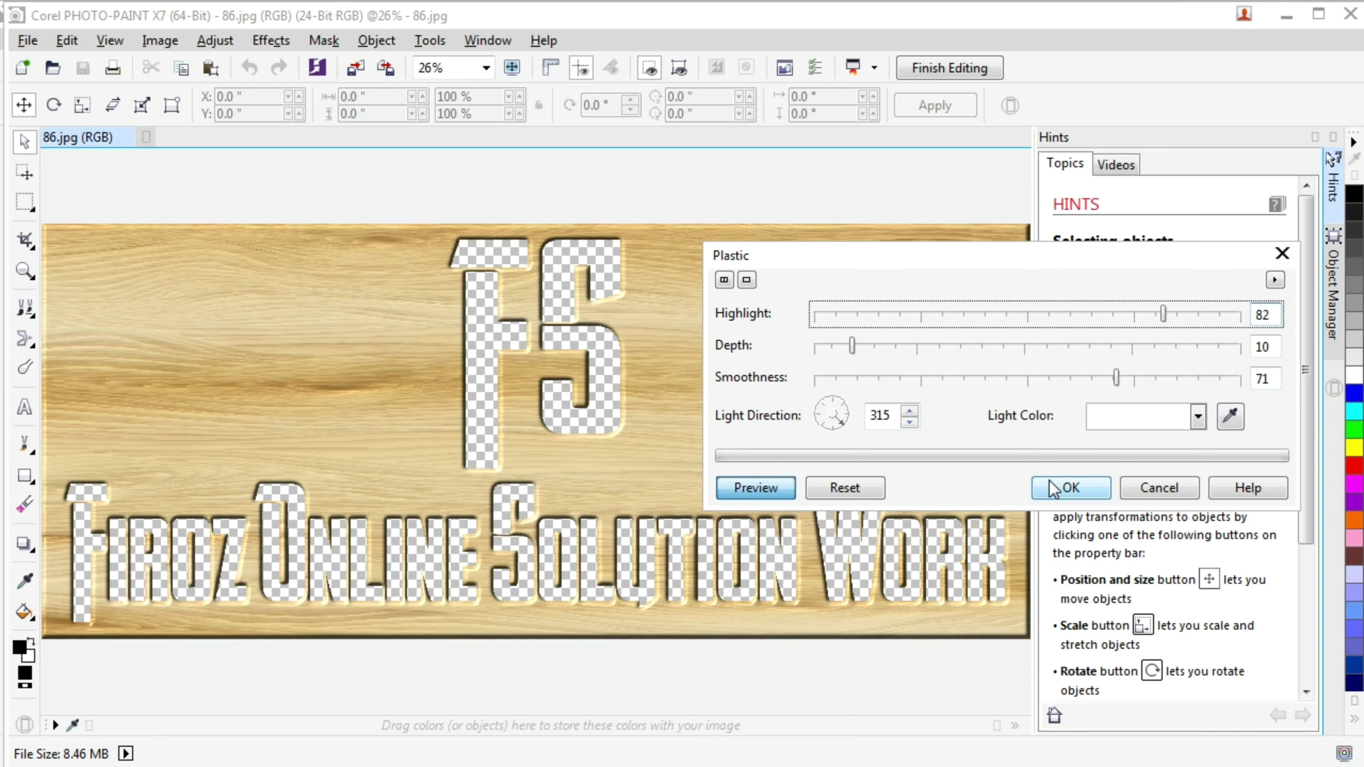
pyautogui.moveTo(1271, 317); pyautogui.dragTo(1242, 322)
pyautogui.write('80')
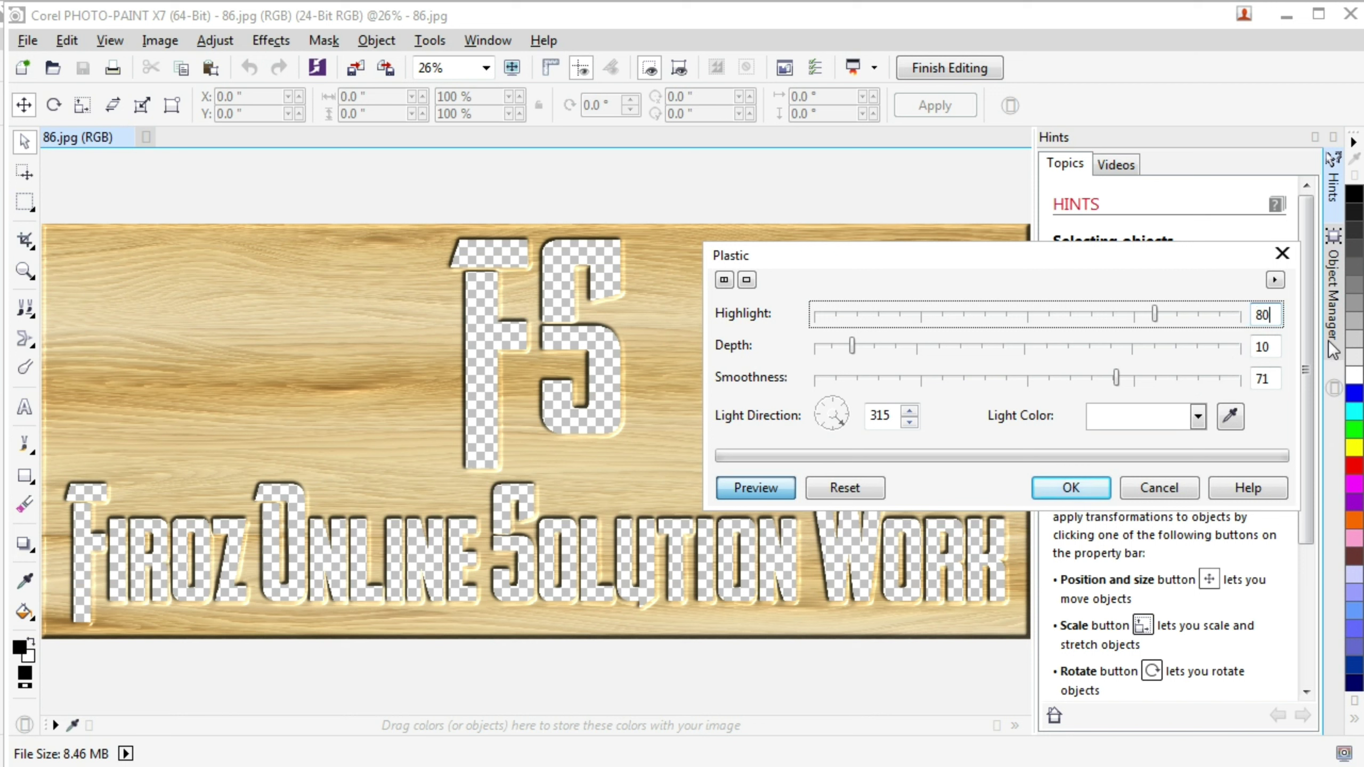
pyautogui.click(1260, 379)
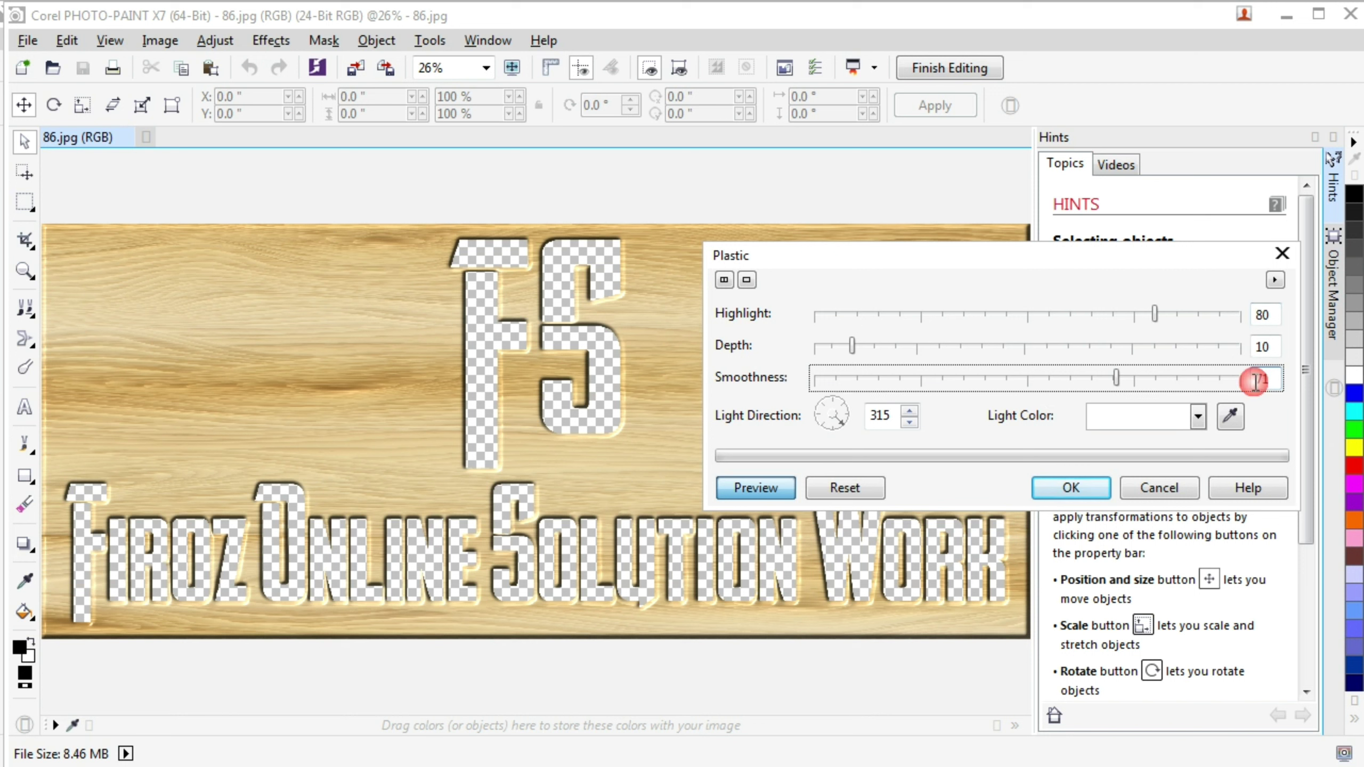
pyautogui.doubleClick(1255, 381)
pyautogui.write('70')
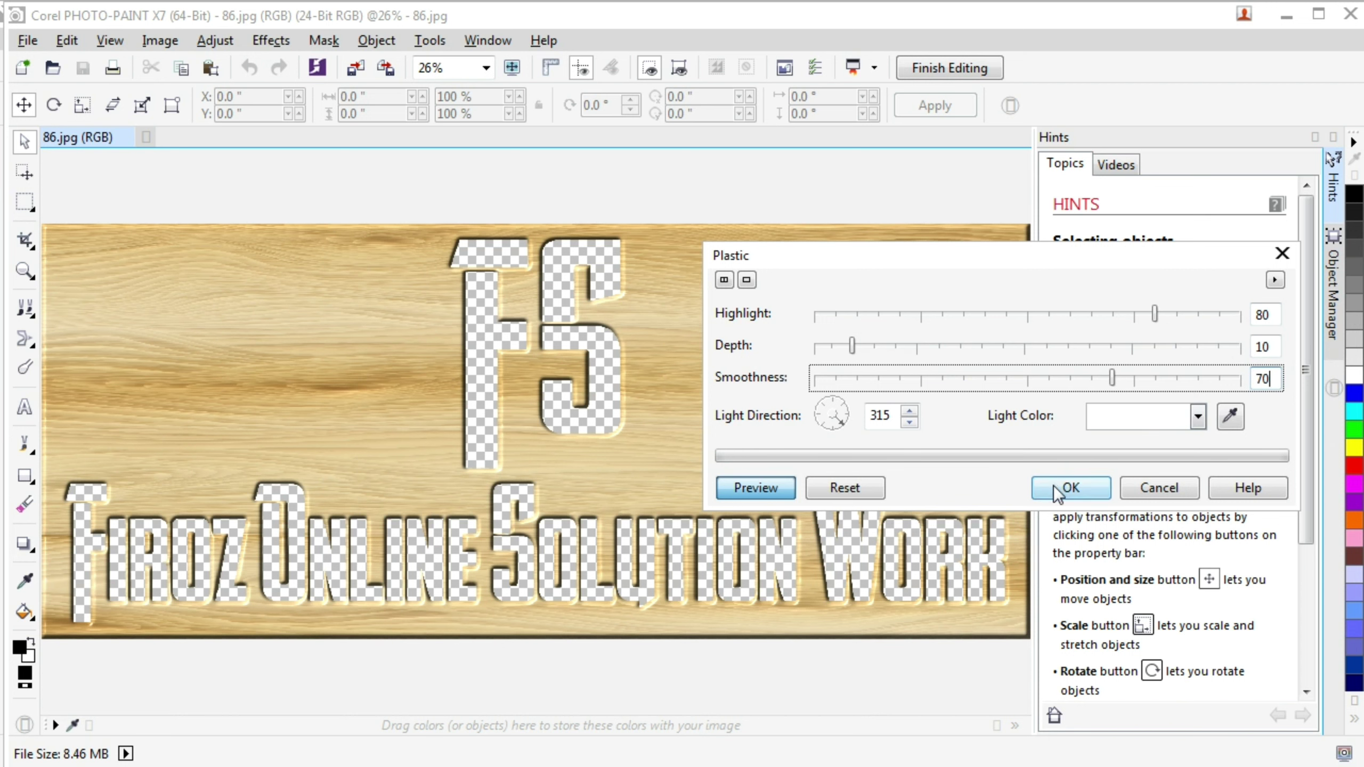
pyautogui.click(1069, 487)
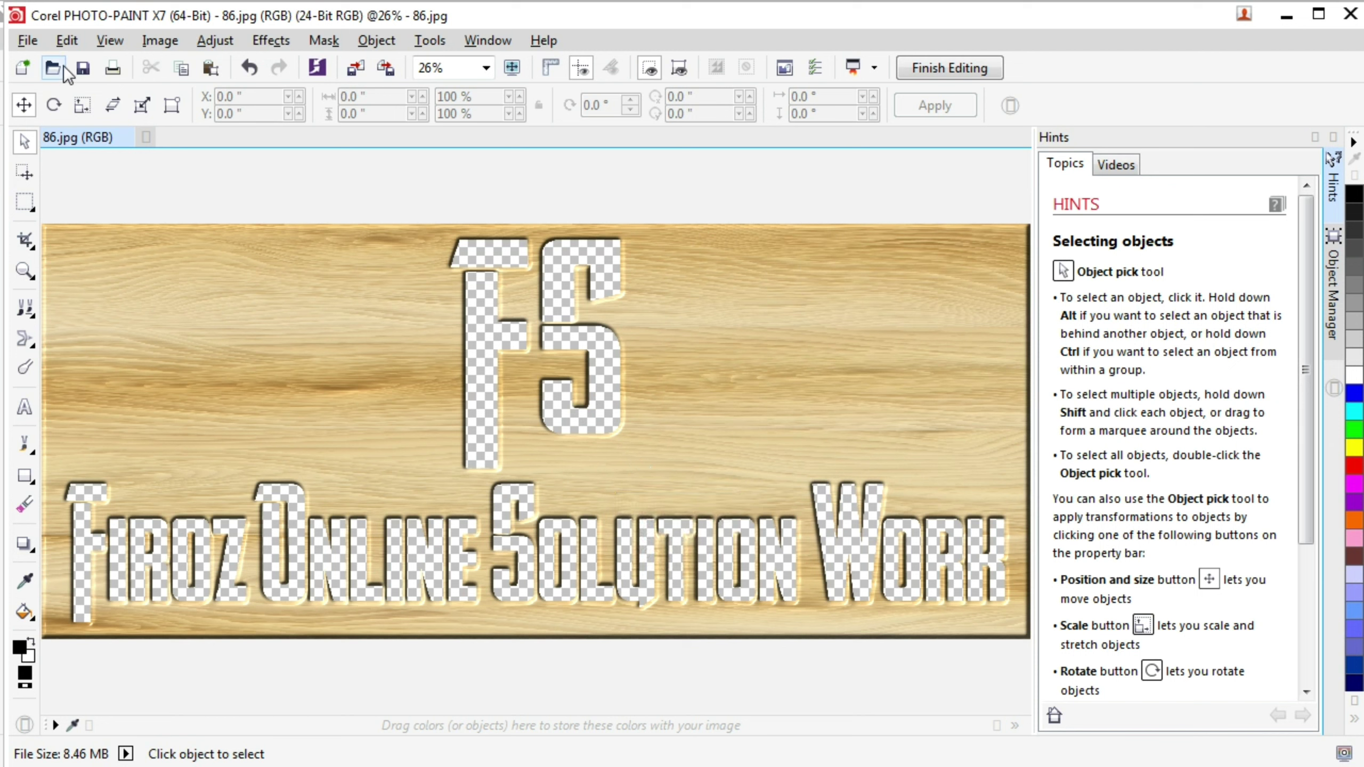
# Exit PHOTO-PAINT, saving the edited wood bitmap back into the CorelDRAW document, and deselect the bitmap
pyautogui.click(27, 40)
pyautogui.moveTo(51, 48)
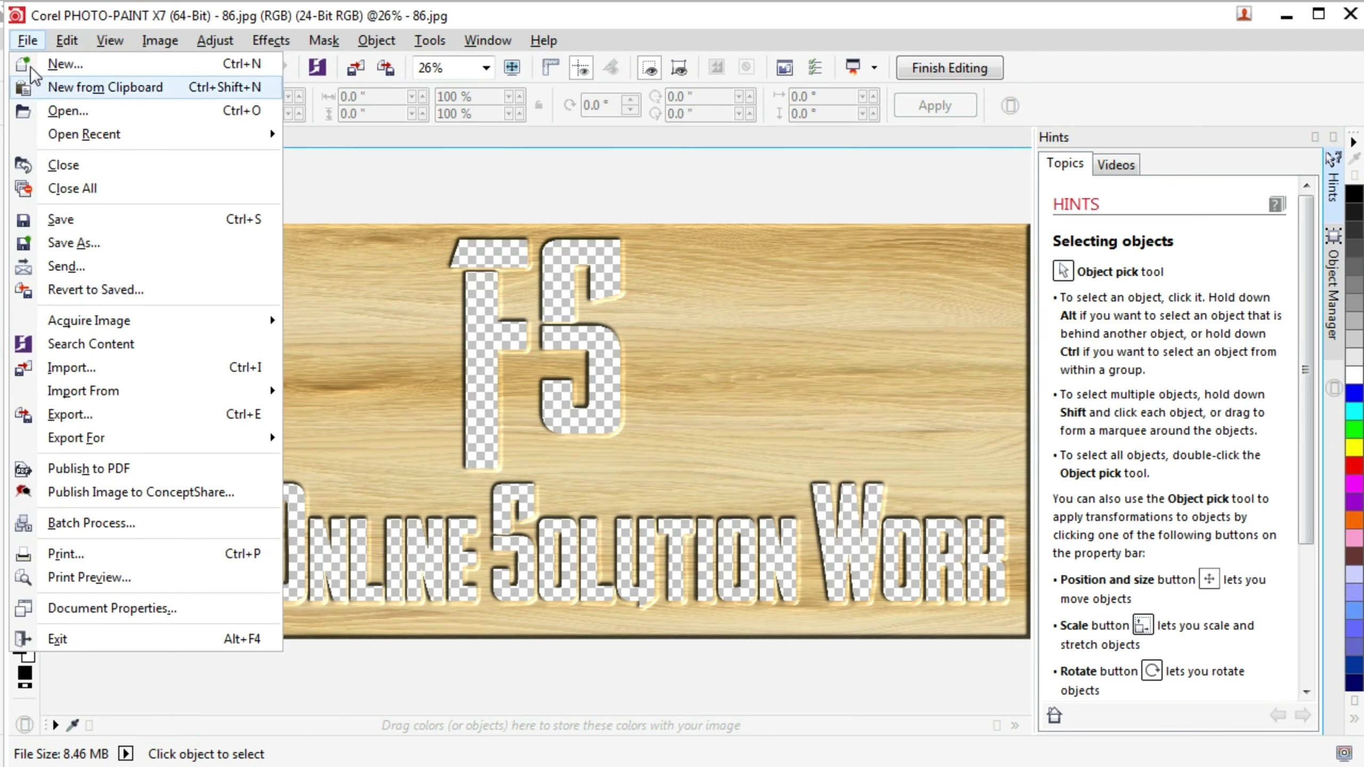
pyautogui.click(143, 638)
pyautogui.click(567, 435)
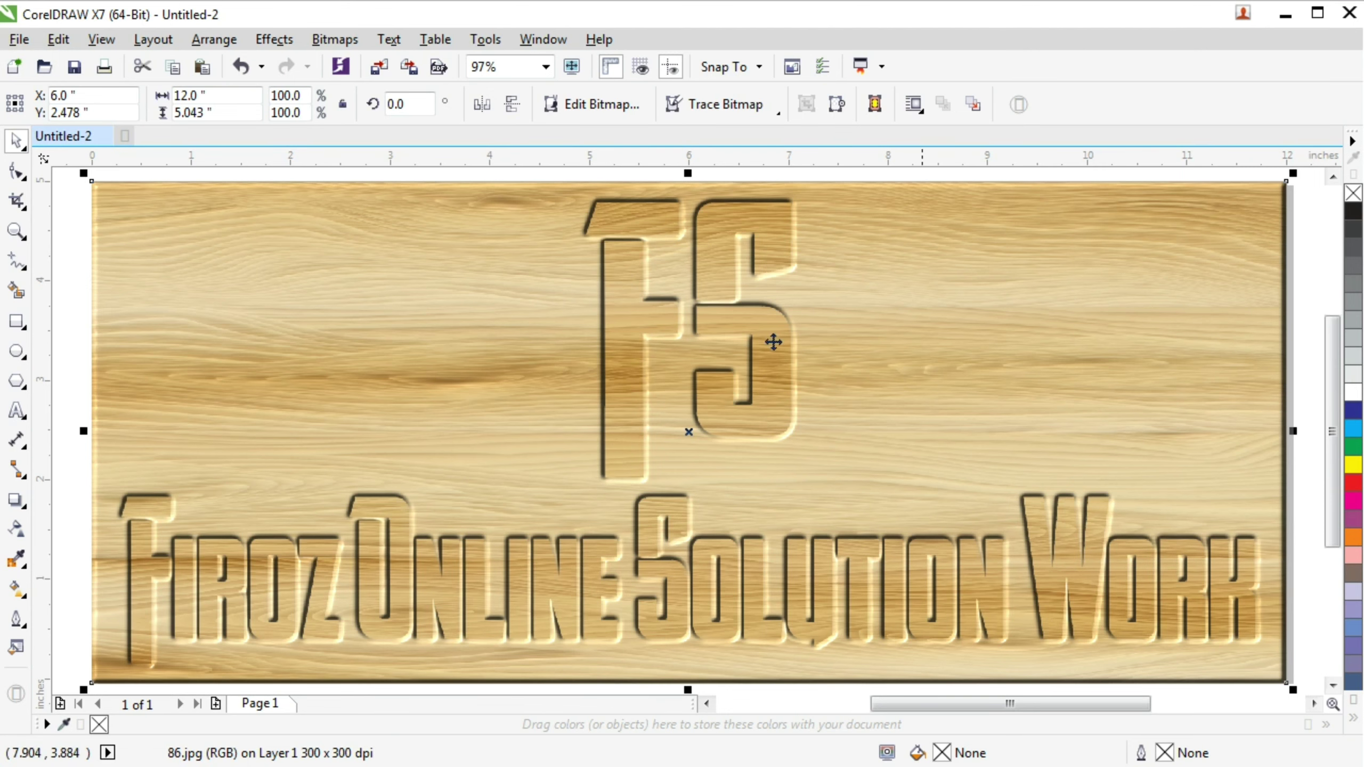
pyautogui.click(956, 170)
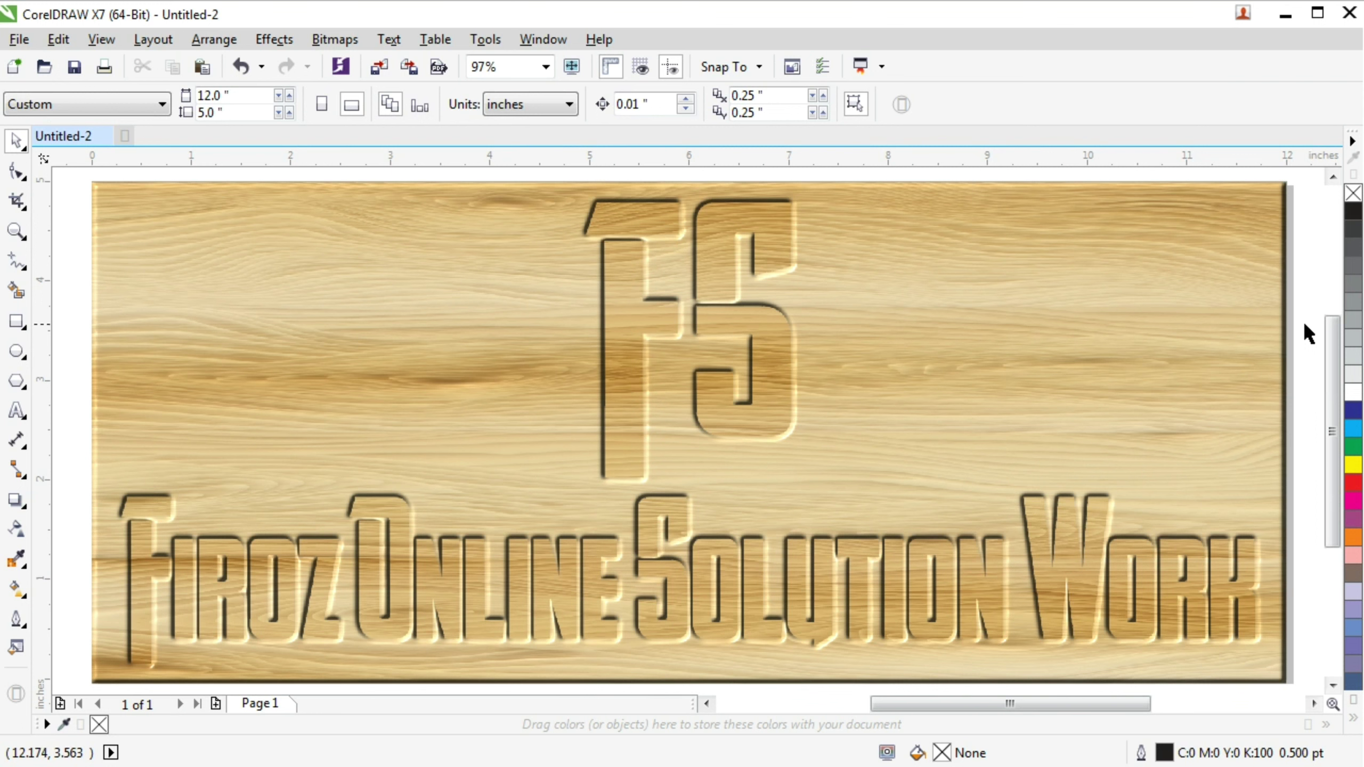